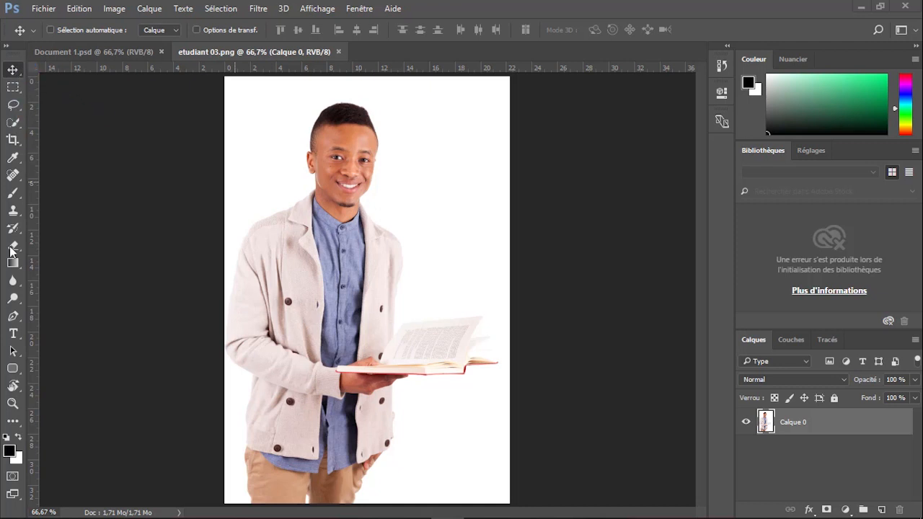
Step: Move the student photo layer around with the Move tool, leaving it in the lower-right part of the canvas
{"action": "left_click", "coordinate": [12, 71]}
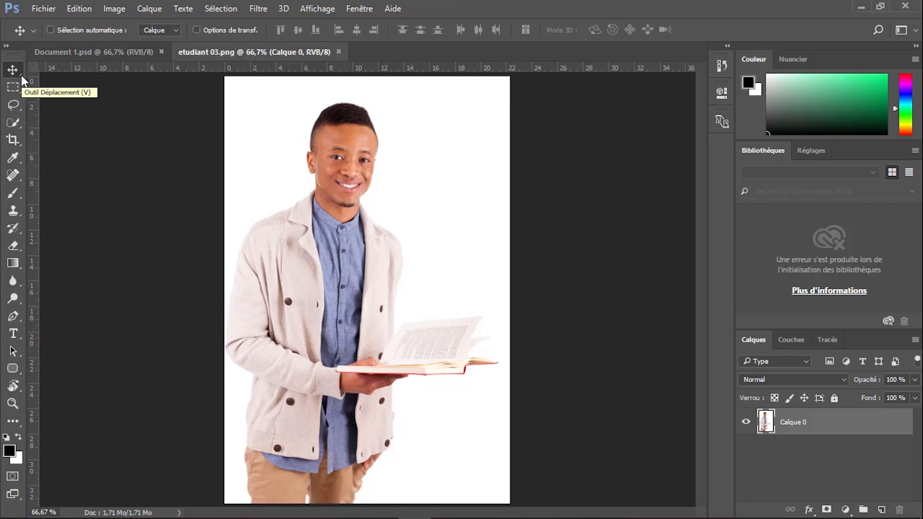
{"action": "left_click", "coordinate": [22, 76]}
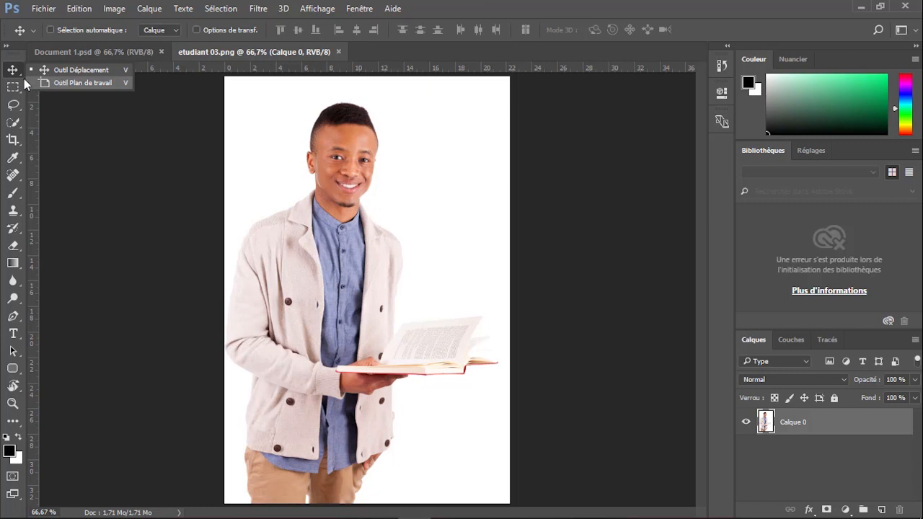
{"action": "left_click", "coordinate": [21, 84]}
{"action": "left_click", "coordinate": [19, 75]}
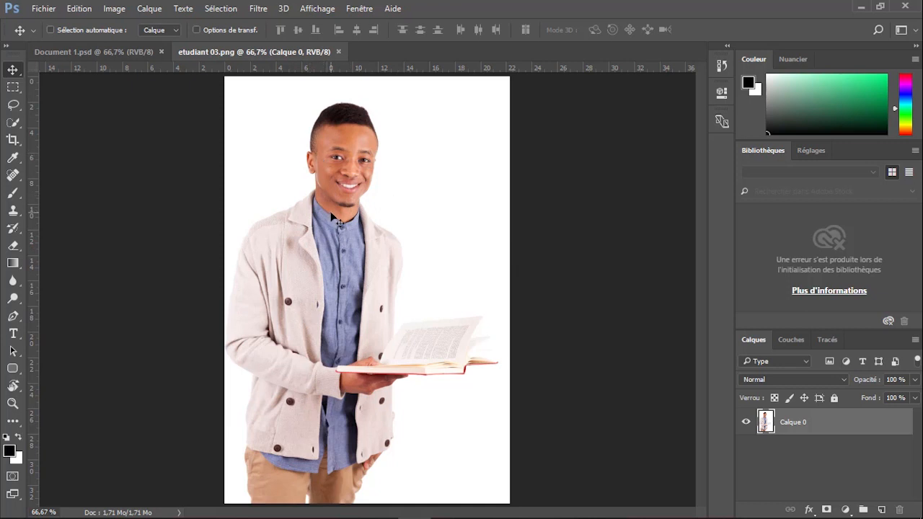
{"action": "left_click_drag", "start_coordinate": [332, 215], "coordinate": [341, 101]}
{"action": "left_click_drag", "start_coordinate": [346, 202], "coordinate": [162, 325]}
{"action": "left_click_drag", "start_coordinate": [245, 236], "coordinate": [496, 216]}
{"action": "left_click_drag", "start_coordinate": [432, 136], "coordinate": [322, 252]}
{"action": "left_click_drag", "start_coordinate": [322, 252], "coordinate": [323, 203]}
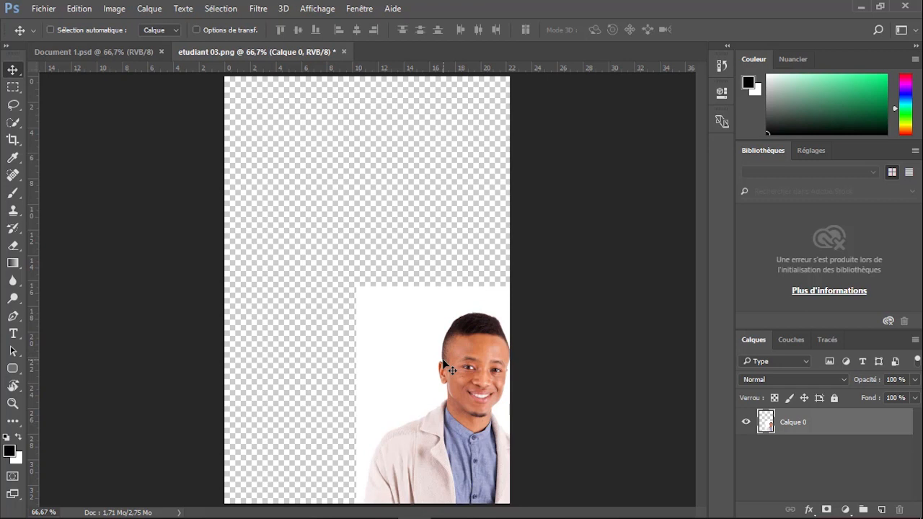
Step: Undo the layer move, redo it, and undo it again
{"action": "left_click", "coordinate": [79, 8]}
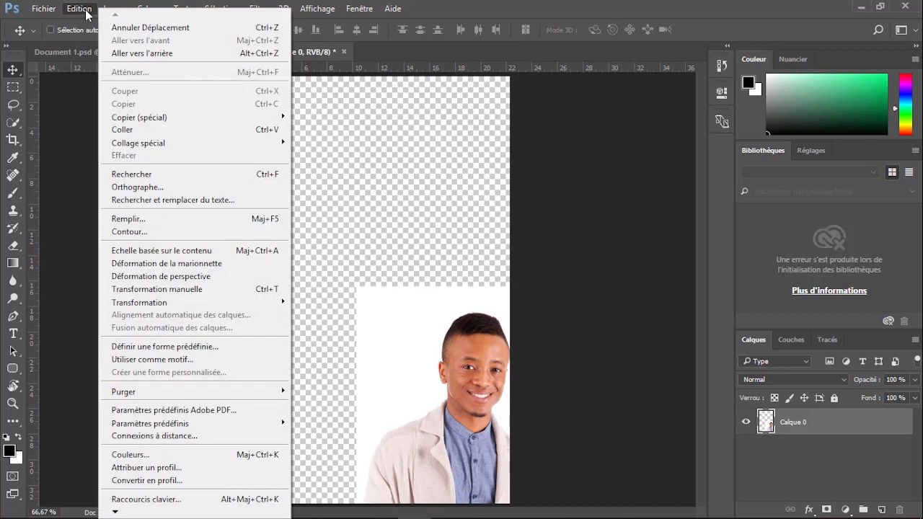
{"action": "left_click", "coordinate": [179, 30]}
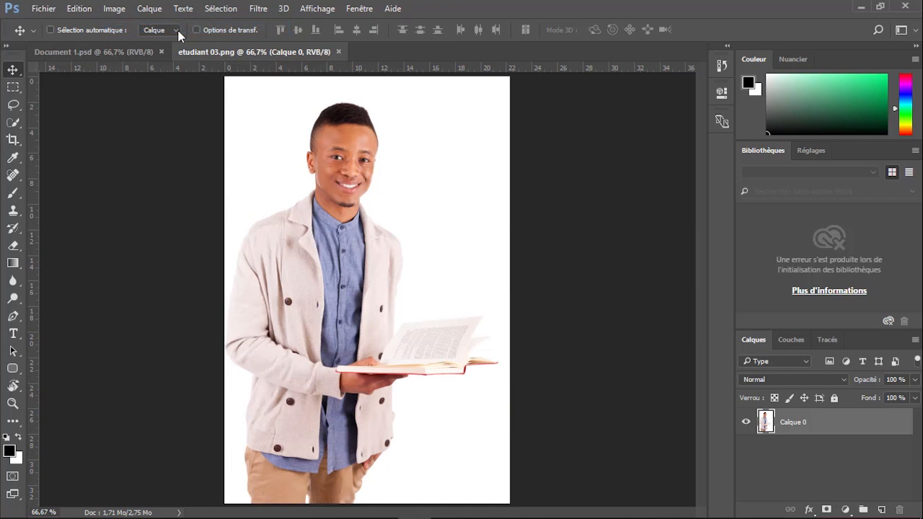
{"action": "left_click", "coordinate": [81, 8]}
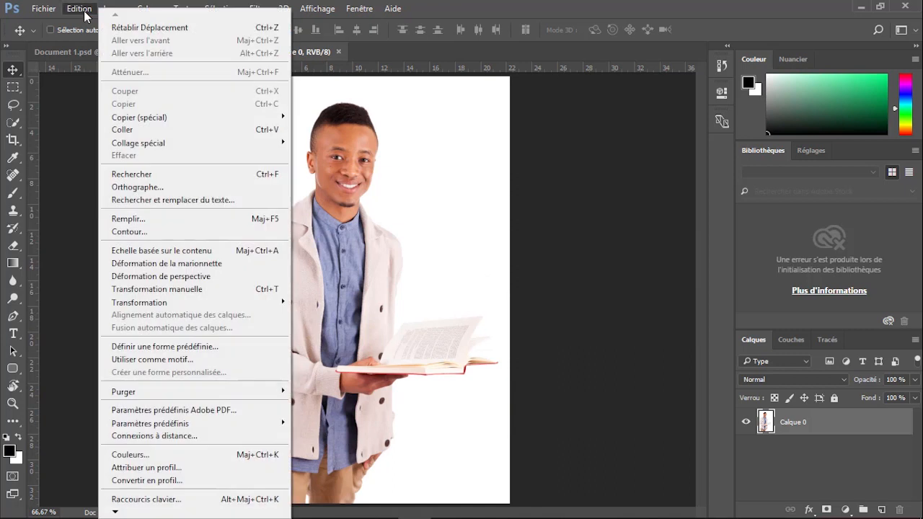
{"action": "left_click", "coordinate": [124, 28]}
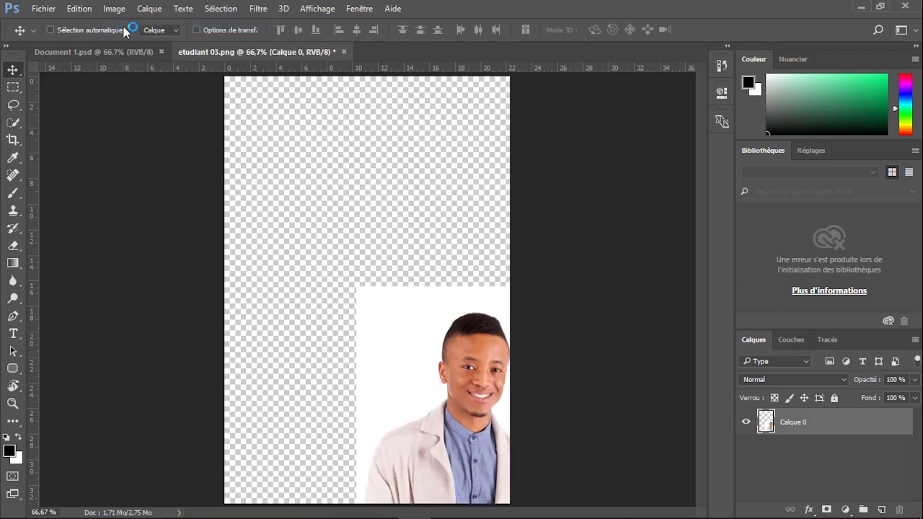
{"action": "left_click", "coordinate": [81, 10]}
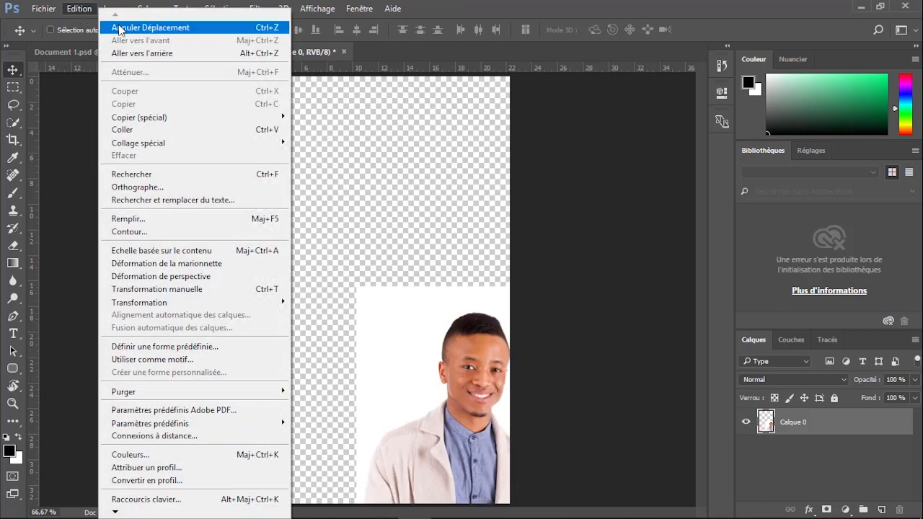
{"action": "left_click", "coordinate": [120, 29]}
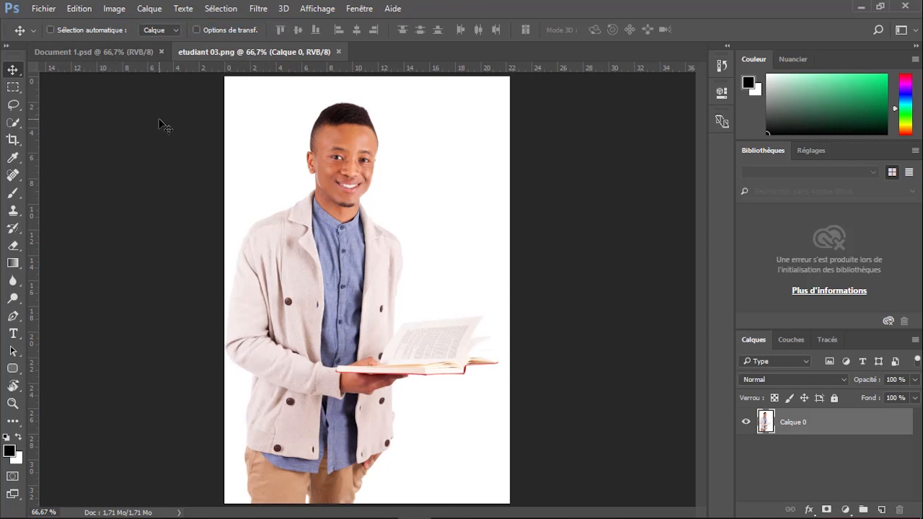
Step: Redo the layer move and restore the photo's original position by stepping backward in the history
{"action": "left_click", "coordinate": [79, 9]}
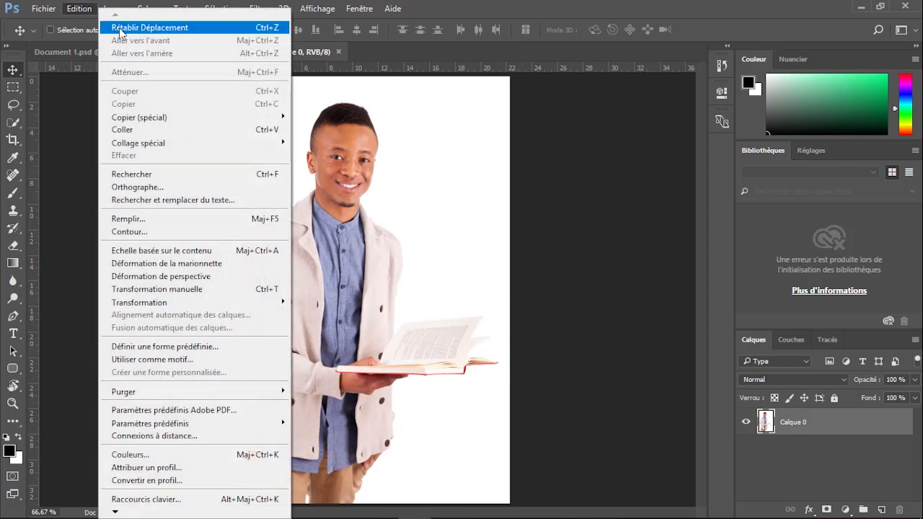
{"action": "left_click", "coordinate": [119, 29]}
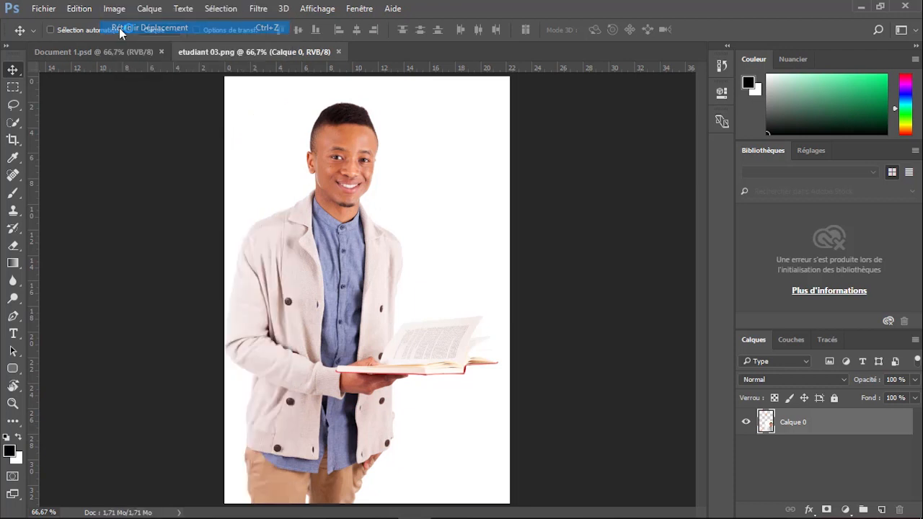
{"action": "left_click", "coordinate": [81, 9]}
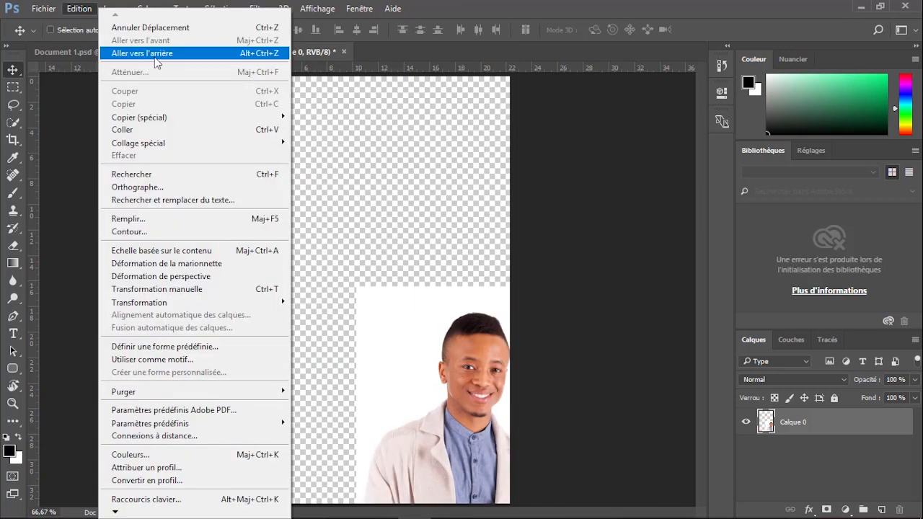
{"action": "left_click", "coordinate": [192, 54]}
{"action": "left_click", "coordinate": [84, 10]}
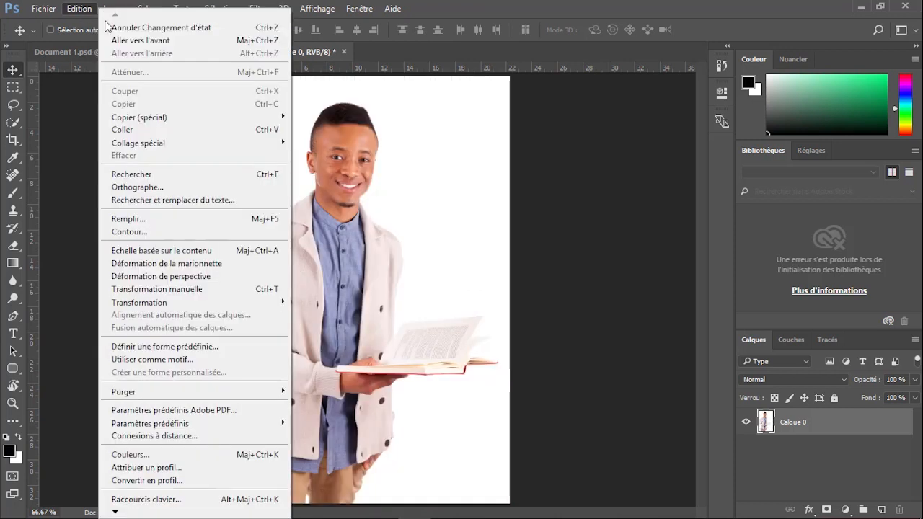
{"action": "left_click", "coordinate": [64, 83]}
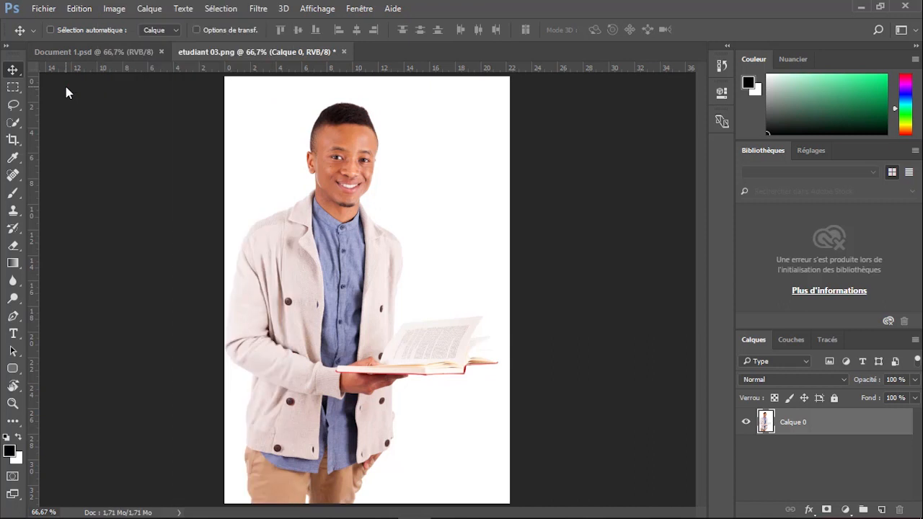
Step: Draw a tall, narrow artboard to the left of the photo with the Artboard tool
{"action": "right_click", "coordinate": [21, 76]}
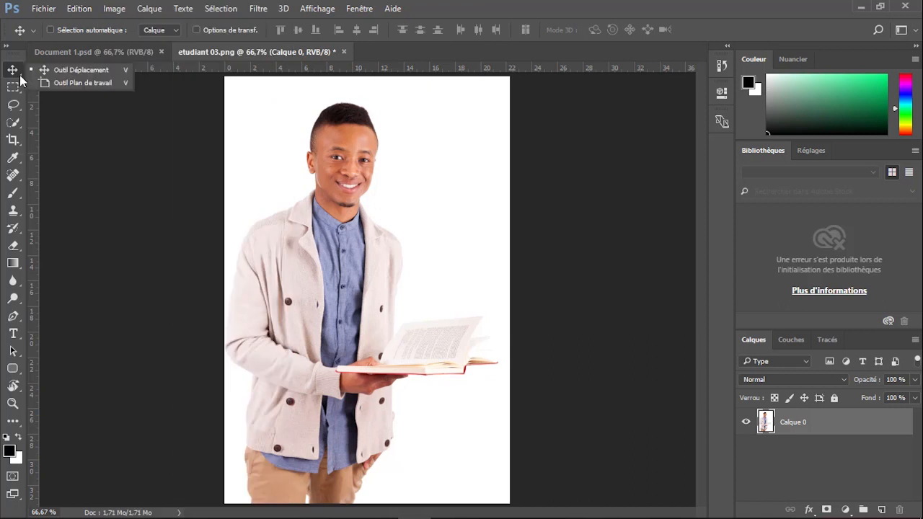
{"action": "left_click", "coordinate": [62, 84]}
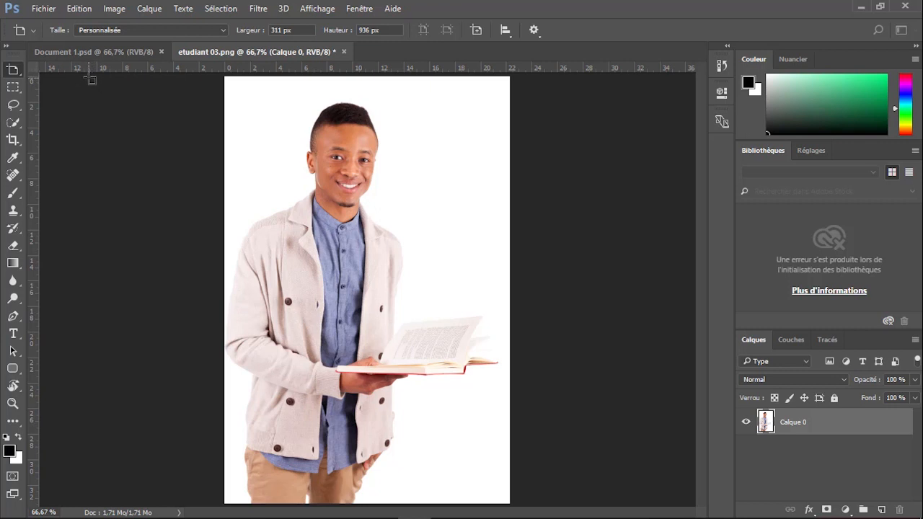
{"action": "left_click_drag", "start_coordinate": [87, 75], "coordinate": [214, 506]}
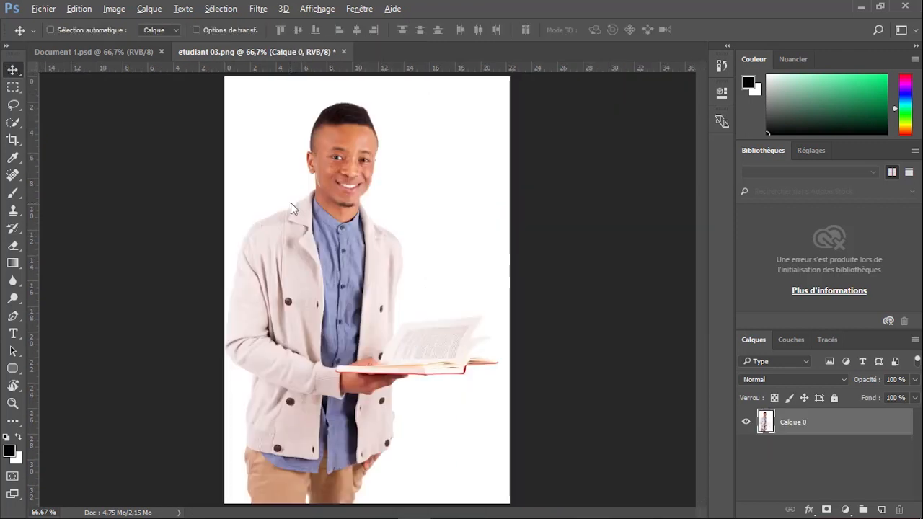
Step: Select the student's head and torso with a rectangular marquee and try moving the selected pixels toward the lower right, undoing the move
{"action": "left_click", "coordinate": [14, 88]}
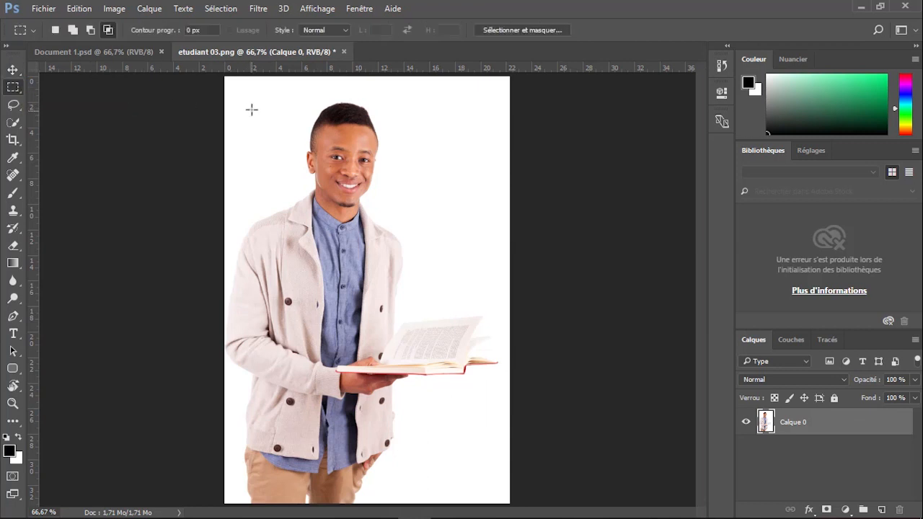
{"action": "left_click_drag", "start_coordinate": [230, 98], "coordinate": [450, 289]}
{"action": "left_click", "coordinate": [13, 70]}
{"action": "left_click_drag", "start_coordinate": [286, 202], "coordinate": [342, 399]}
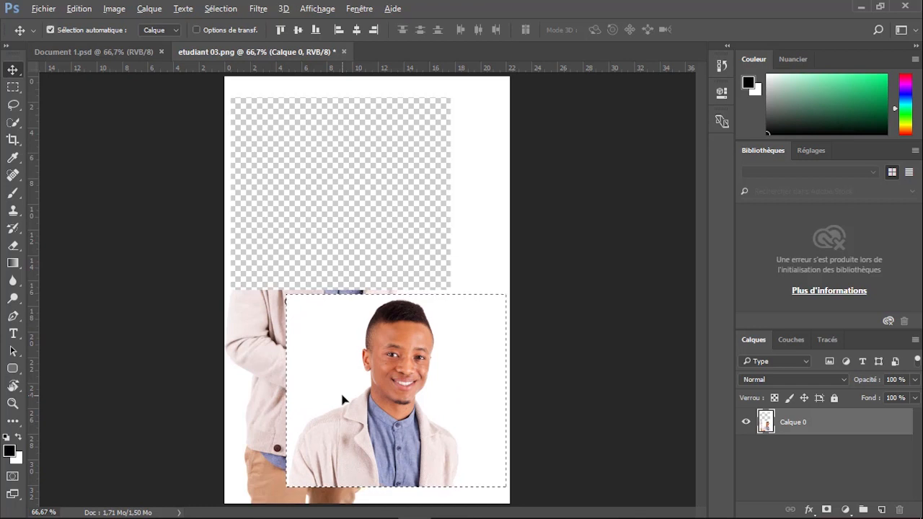
{"action": "key", "text": "ctrl+z"}
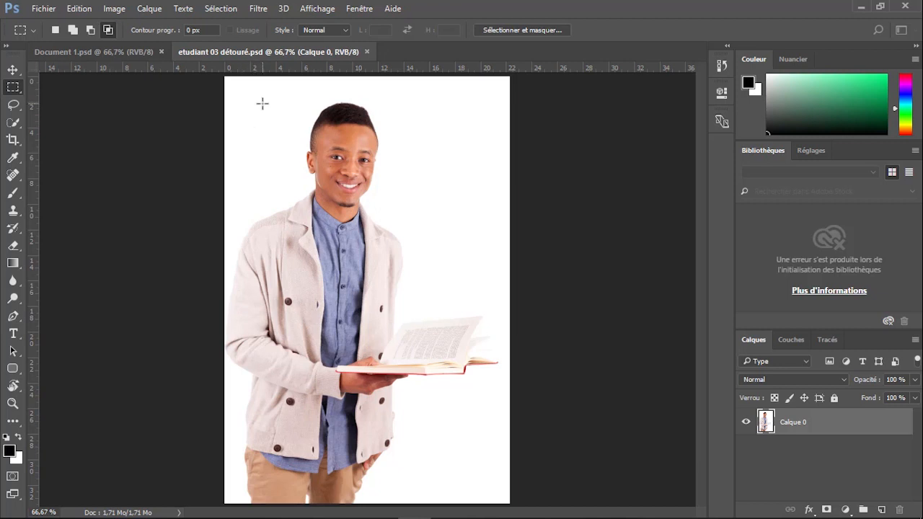
Step: In etudiant 03 détouré.psd, draw a marquee around the student's head and shoulders, constrained to a square
{"action": "left_click_drag", "start_coordinate": [262, 103], "coordinate": [322, 330]}
{"action": "key", "text": "shift"}
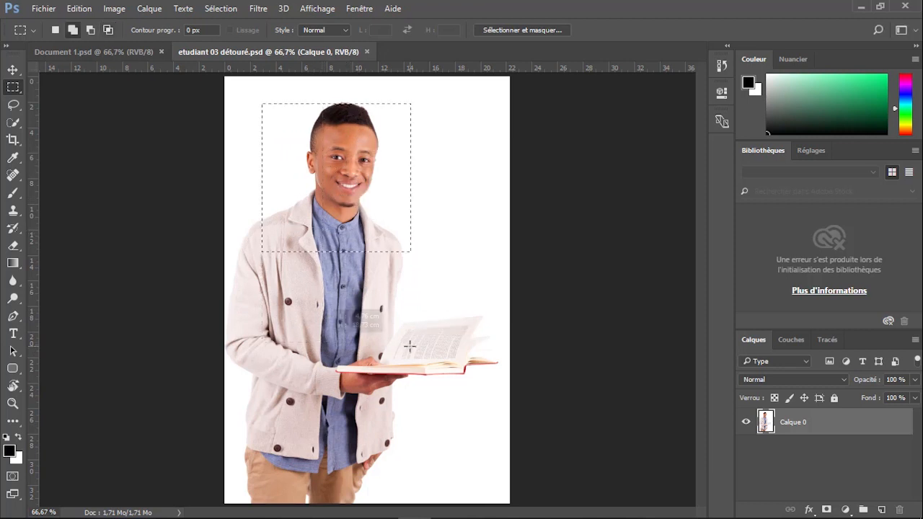
{"action": "key", "text": "shift+alt"}
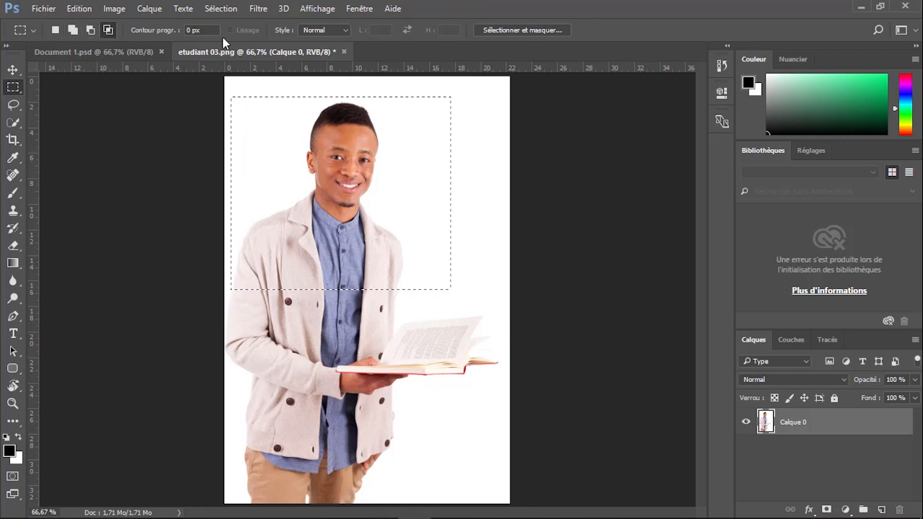
Step: In etudiant 03.png, set the rectangular marquee to new-selection mode and select the student's head and shoulders
{"action": "left_click", "coordinate": [31, 28]}
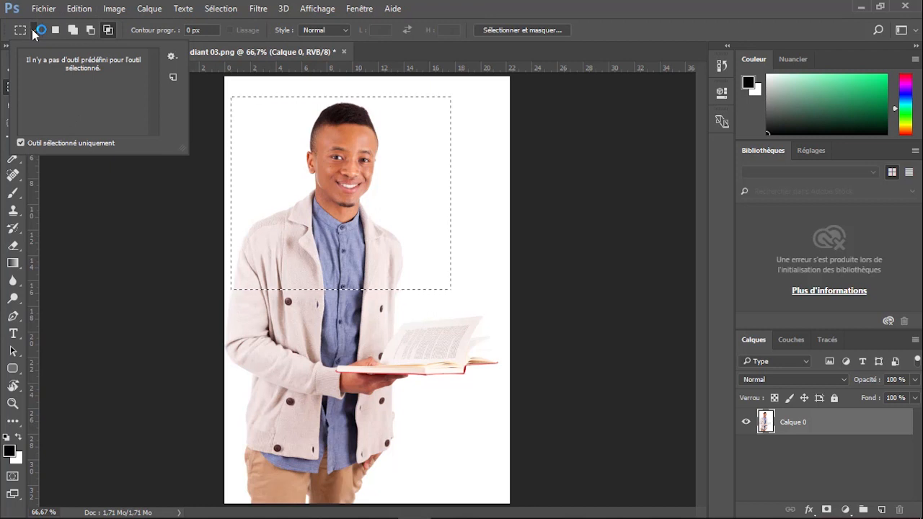
{"action": "left_click", "coordinate": [59, 29]}
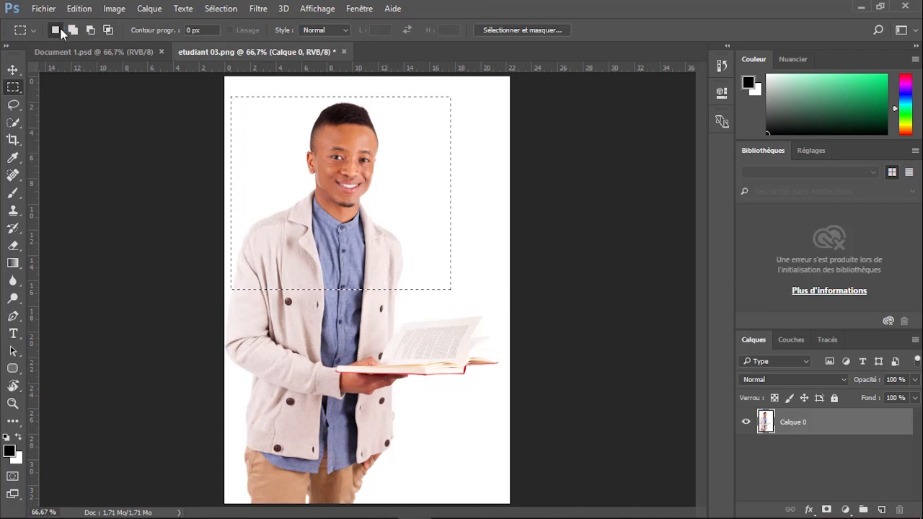
{"action": "left_click_drag", "start_coordinate": [242, 91], "coordinate": [425, 268]}
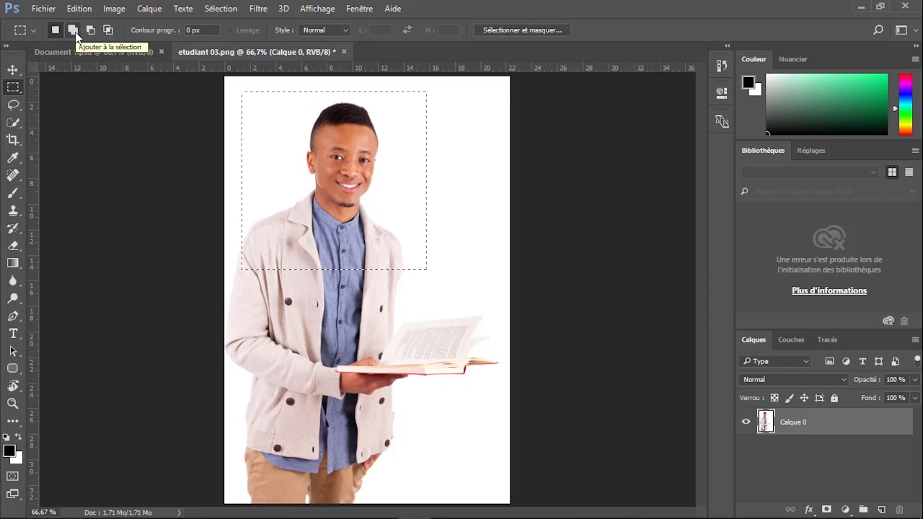
Step: Add two rectangles to the selection: one overlapping the chest and upper book, another across the jacket's lower edge
{"action": "left_click", "coordinate": [73, 31]}
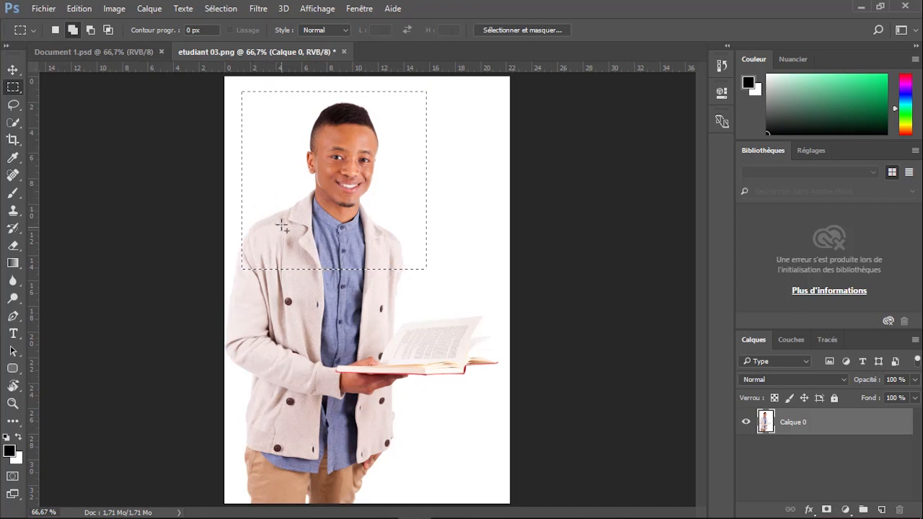
{"action": "left_click_drag", "start_coordinate": [280, 207], "coordinate": [474, 339]}
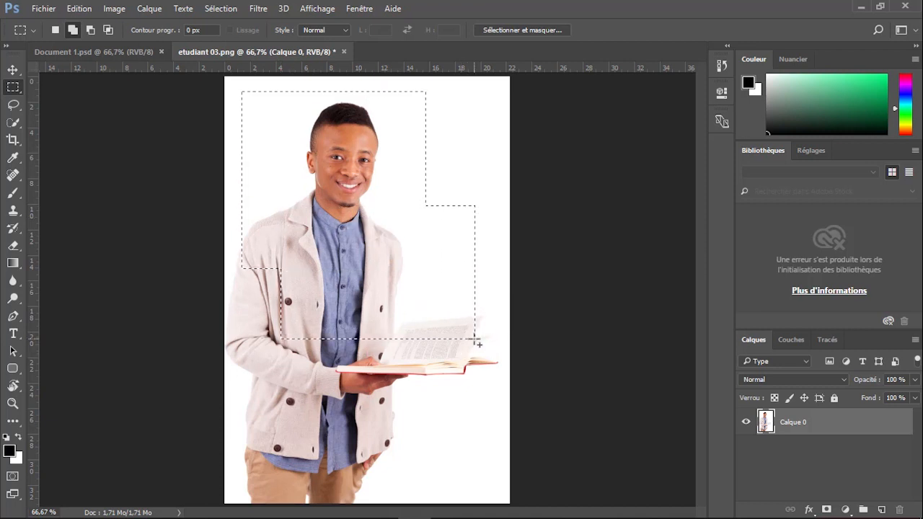
{"action": "left_click_drag", "start_coordinate": [252, 416], "coordinate": [276, 431]}
{"action": "left_click_drag", "start_coordinate": [373, 482], "coordinate": [428, 478]}
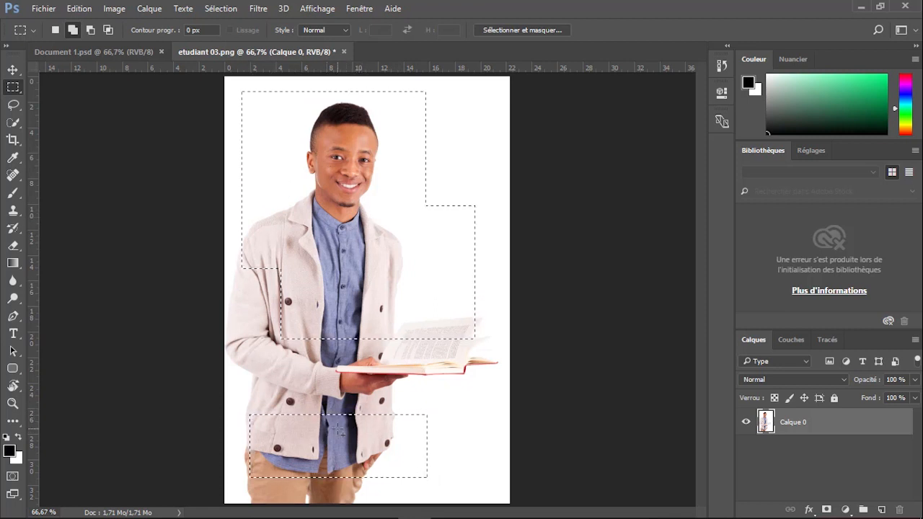
Step: Subtract three rectangles from the selection: over the book and right jacket side, the lower torso, and the area just above the book
{"action": "left_click", "coordinate": [91, 30]}
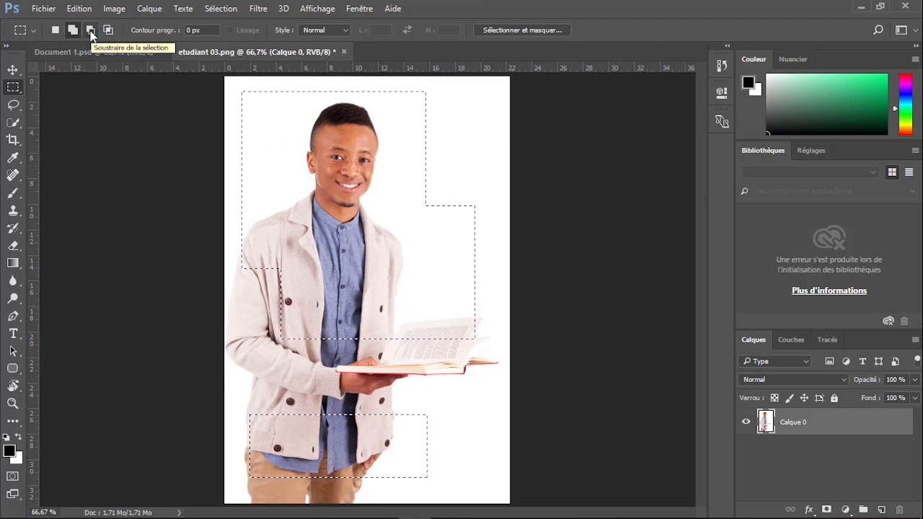
{"action": "left_click", "coordinate": [91, 32]}
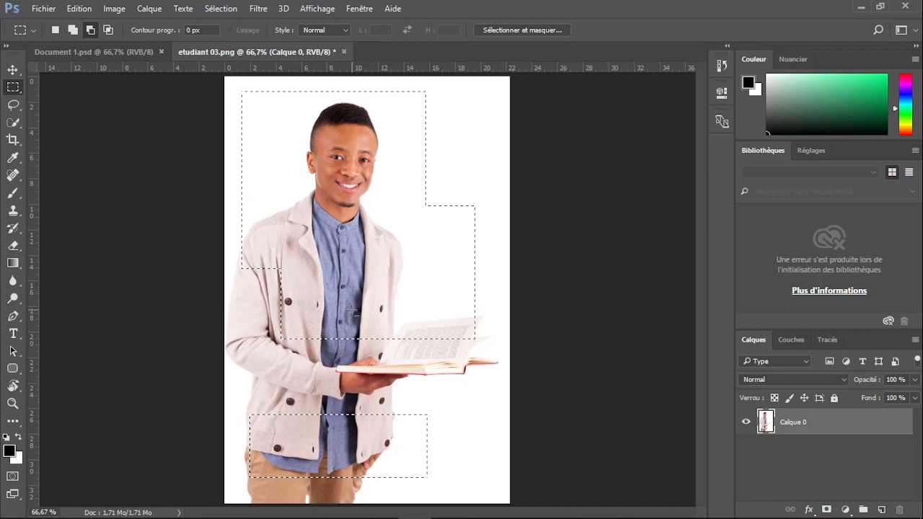
{"action": "left_click_drag", "start_coordinate": [347, 308], "coordinate": [478, 443]}
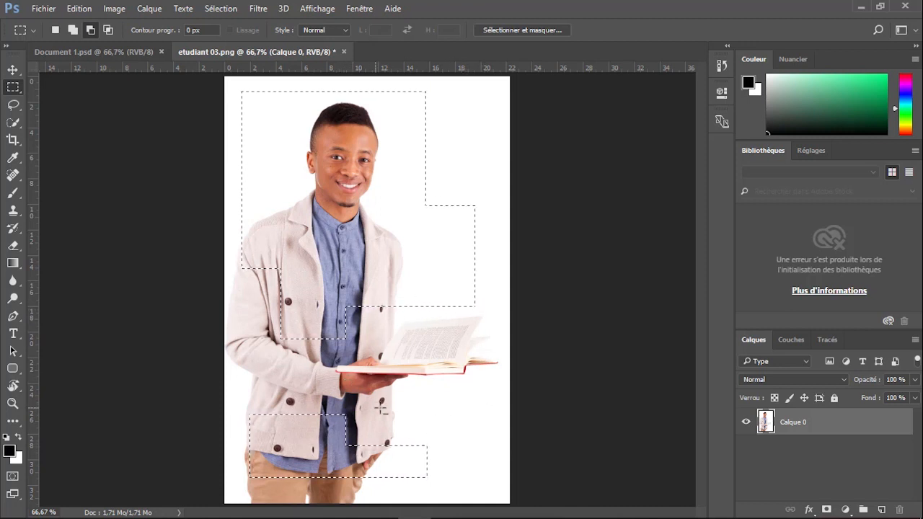
{"action": "left_click_drag", "start_coordinate": [261, 284], "coordinate": [386, 350]}
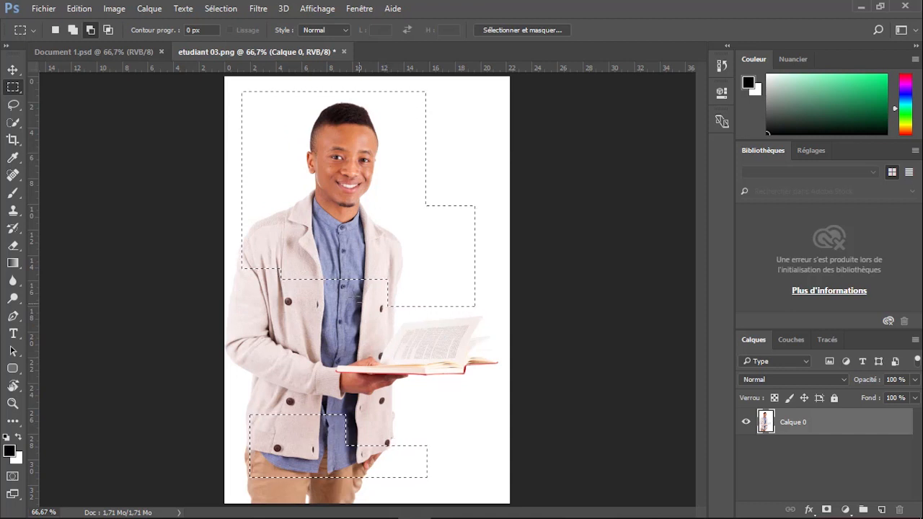
{"action": "left_click_drag", "start_coordinate": [371, 287], "coordinate": [487, 325]}
Step: Intersect the selection with a rectangle around the student's head, leaving only the head and neck area selected
{"action": "left_click", "coordinate": [109, 33]}
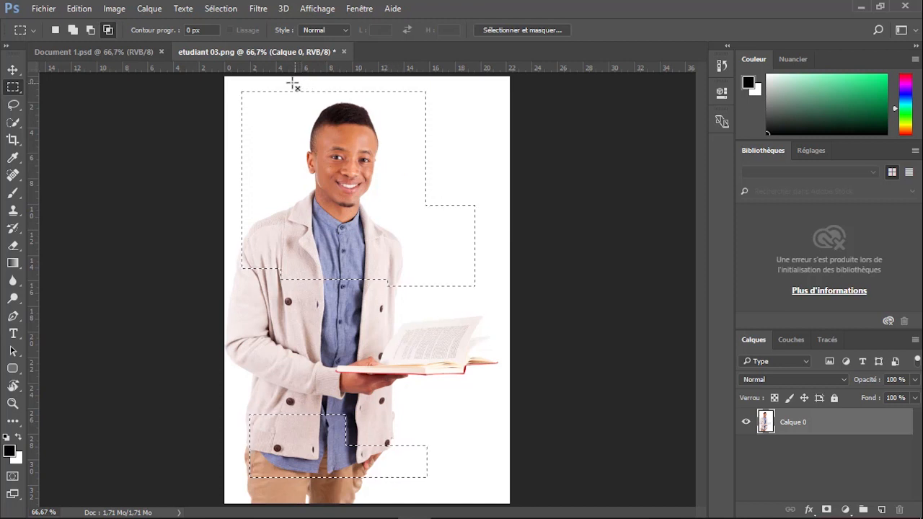
{"action": "left_click_drag", "start_coordinate": [318, 173], "coordinate": [389, 216]}
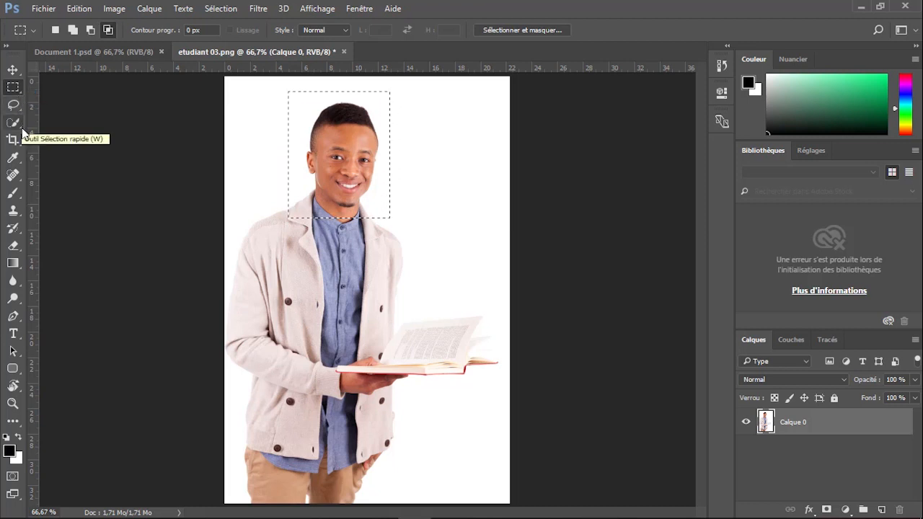
Step: Clear the current selection and draw an elliptical marquee selection around the student's head
{"action": "left_click", "coordinate": [144, 117]}
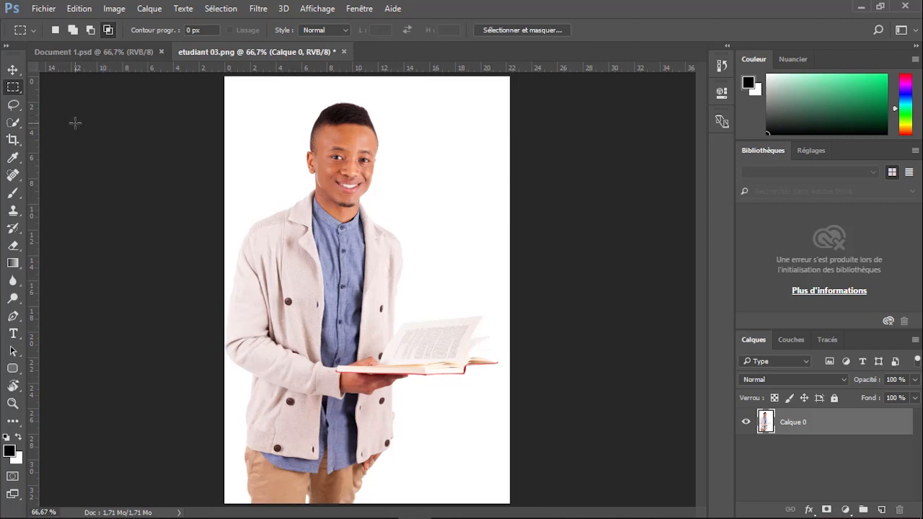
{"action": "right_click", "coordinate": [21, 94]}
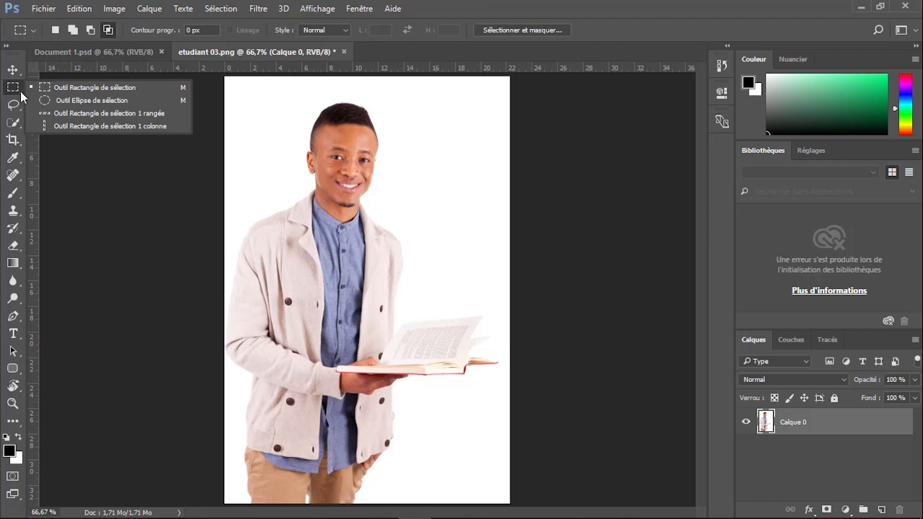
{"action": "left_click", "coordinate": [75, 103]}
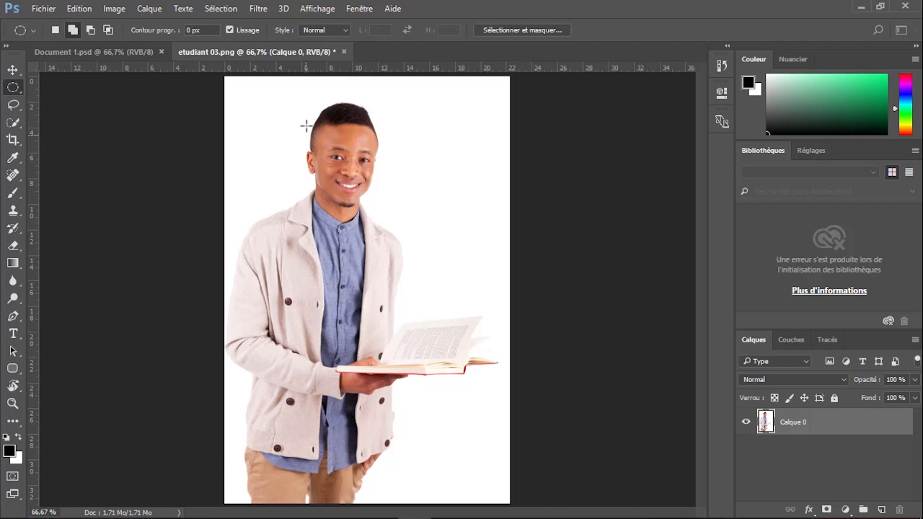
{"action": "left_click_drag", "start_coordinate": [250, 96], "coordinate": [369, 152]}
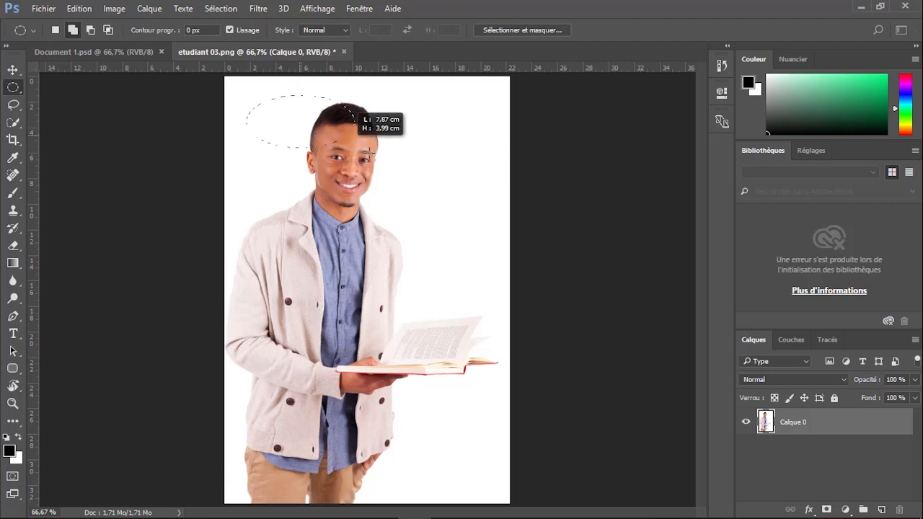
{"action": "left_click_drag", "start_coordinate": [418, 173], "coordinate": [455, 212]}
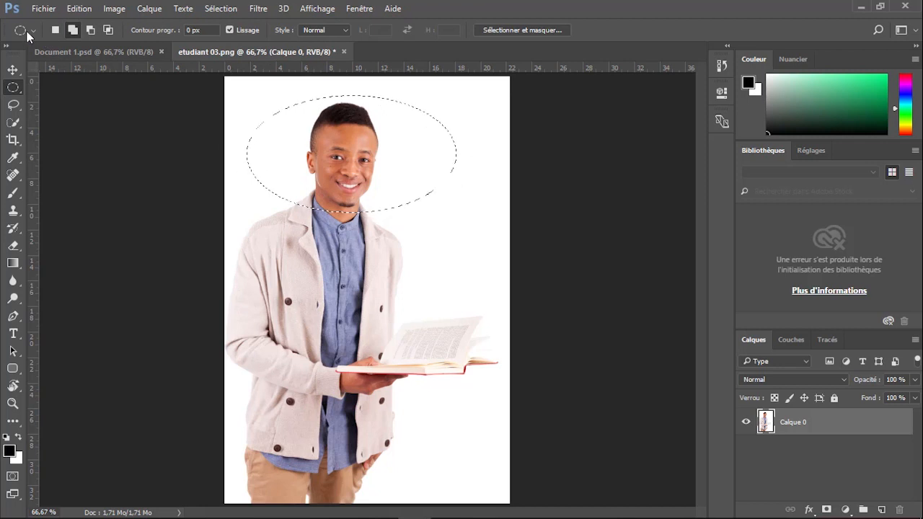
Step: Set the elliptical marquee to new-selection mode and replace the selection with a taller ellipse around the head and upper shoulders
{"action": "left_click", "coordinate": [72, 33]}
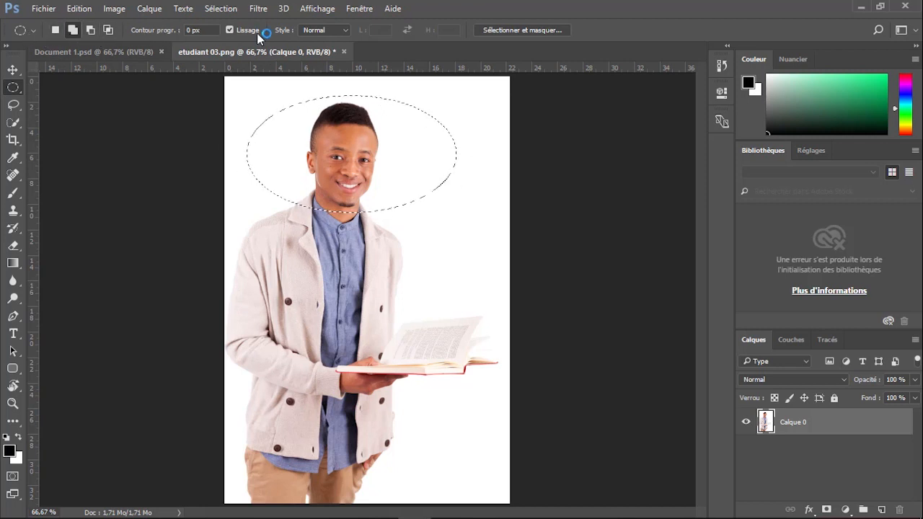
{"action": "left_click", "coordinate": [56, 30]}
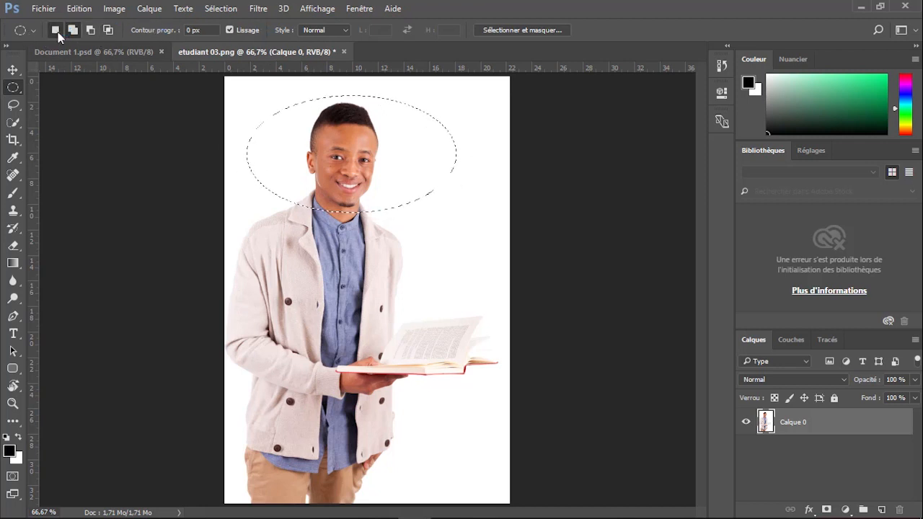
{"action": "left_click_drag", "start_coordinate": [241, 97], "coordinate": [447, 238]}
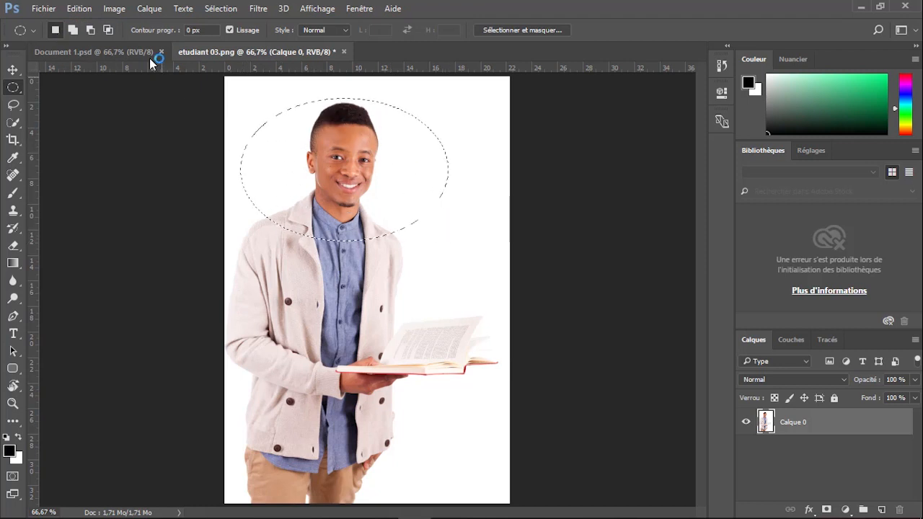
Step: Add a wide ellipse across the neck and chest to the selection, and subtract an overlapping ellipse over the torso
{"action": "left_click", "coordinate": [73, 30]}
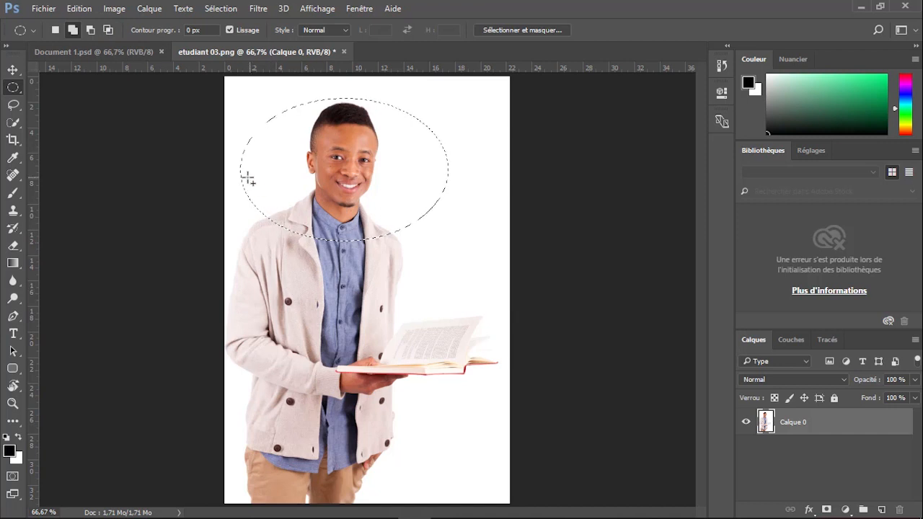
{"action": "left_click_drag", "start_coordinate": [239, 163], "coordinate": [479, 289]}
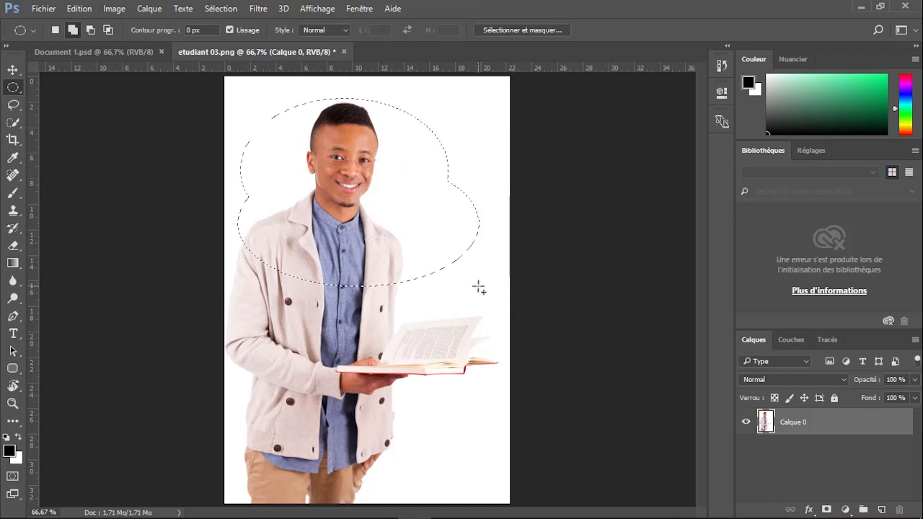
{"action": "left_click", "coordinate": [90, 30]}
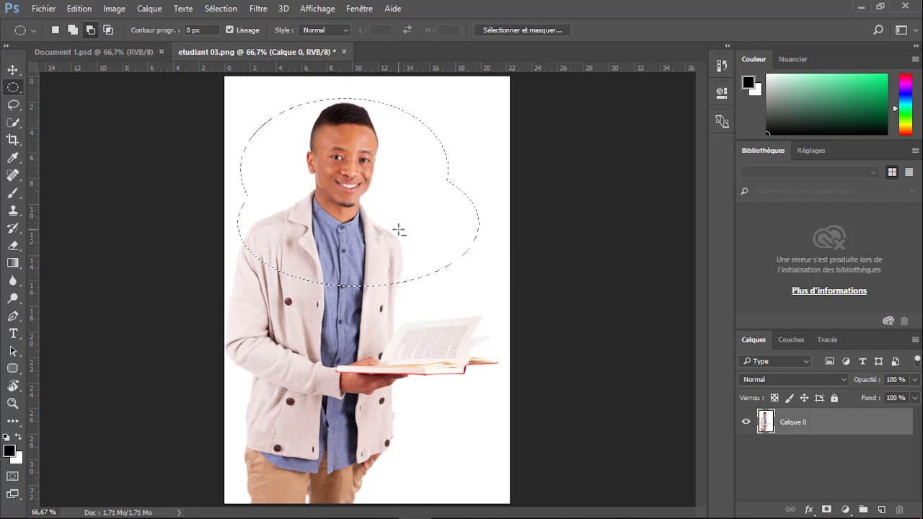
{"action": "left_click_drag", "start_coordinate": [247, 230], "coordinate": [467, 339]}
Step: Intersect the selection with a narrow upright ellipse over the white background beside the student's head and shoulder, and deselect the result
{"action": "left_click", "coordinate": [107, 32]}
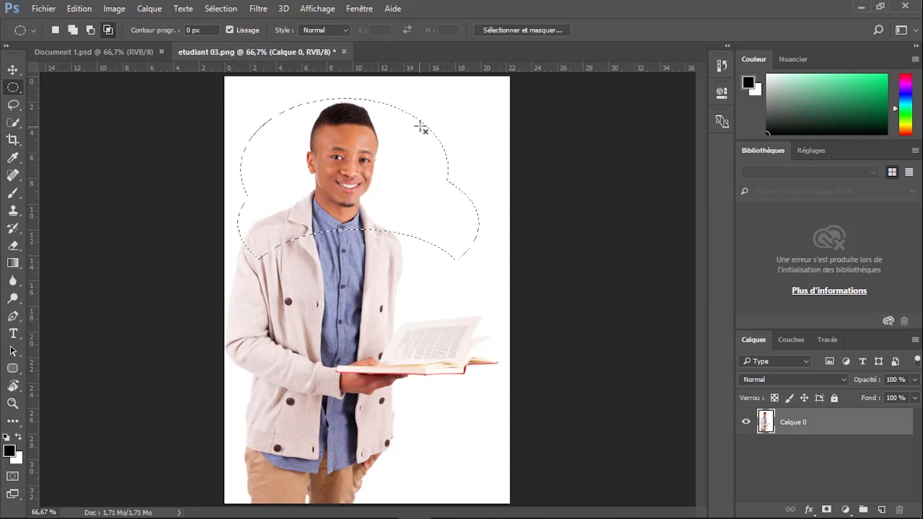
{"action": "left_click_drag", "start_coordinate": [430, 89], "coordinate": [501, 252]}
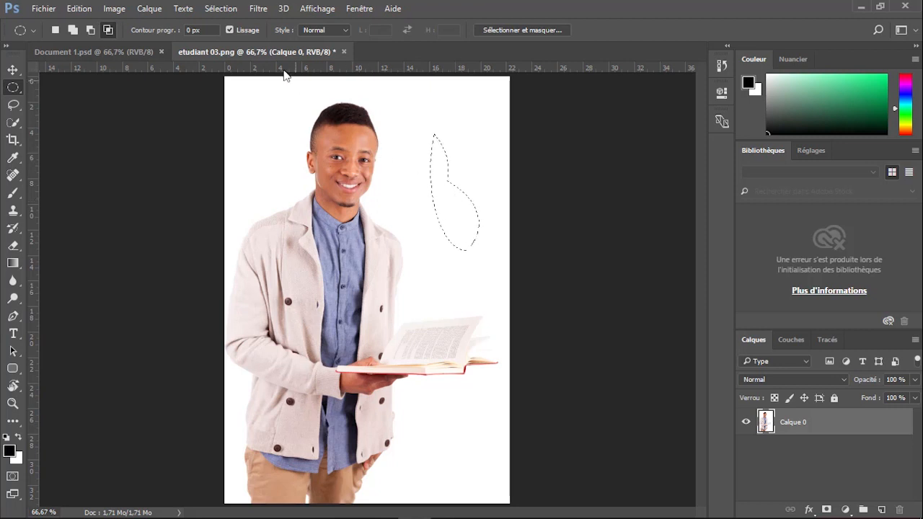
{"action": "left_click", "coordinate": [220, 9]}
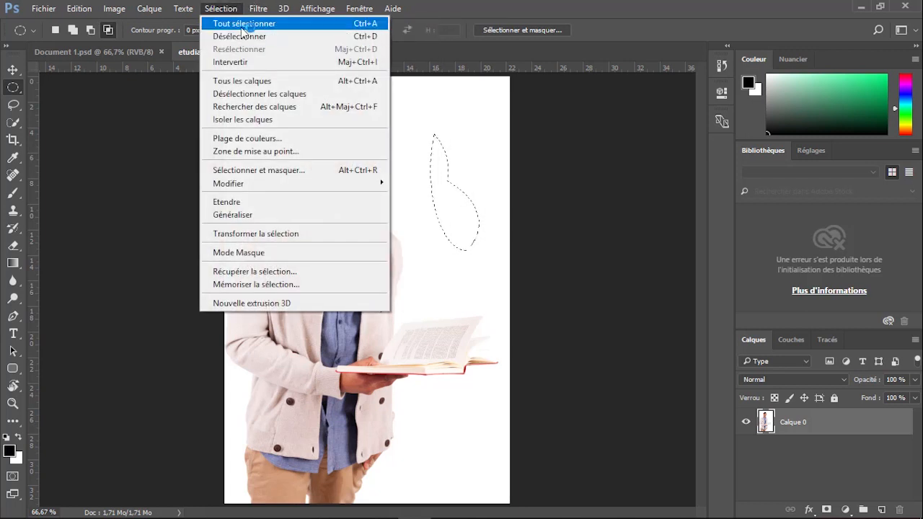
{"action": "left_click", "coordinate": [231, 16]}
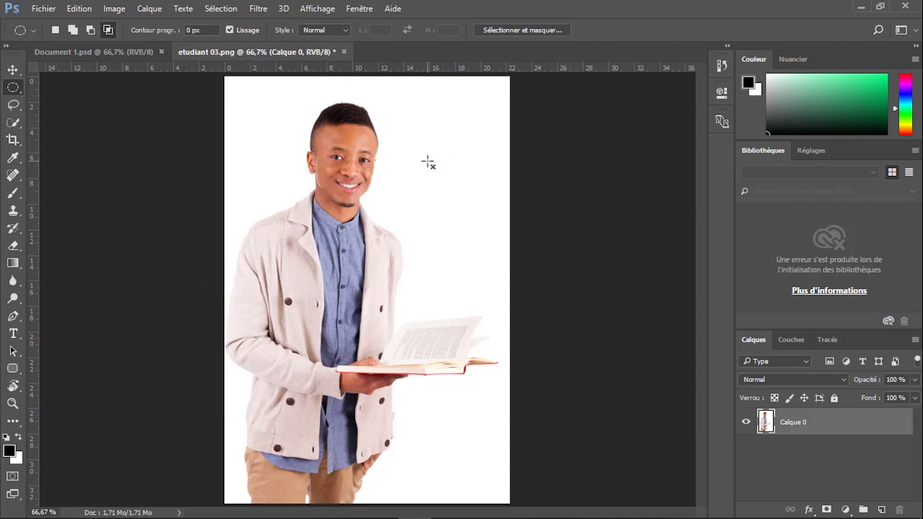
Step: Use the Single Row Marquee tool to select a one-pixel row across the student's face, just below the eyes
{"action": "left_click", "coordinate": [19, 90]}
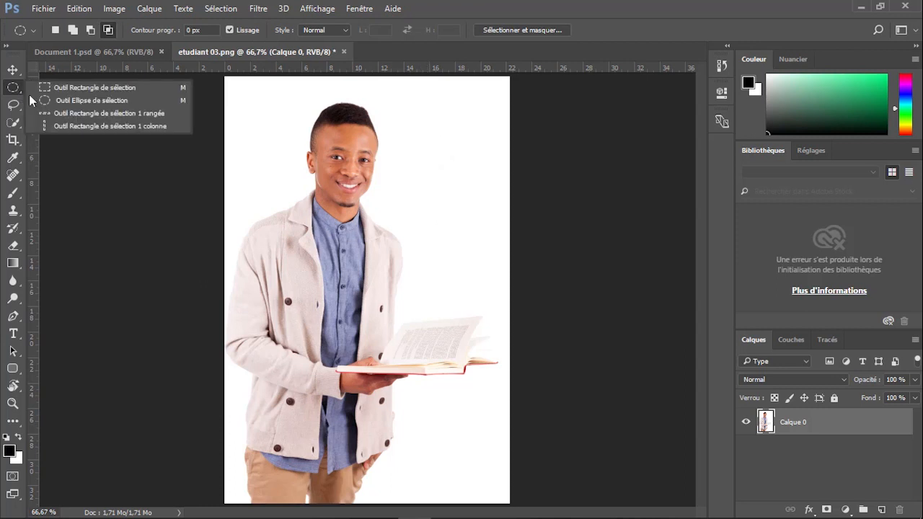
{"action": "left_click", "coordinate": [96, 116]}
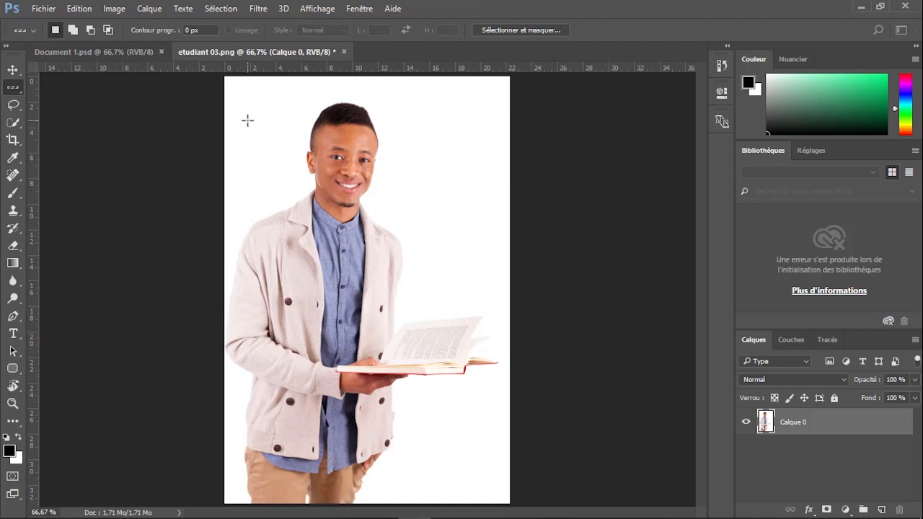
{"action": "left_click", "coordinate": [248, 120]}
{"action": "key", "text": "ctrl+plus"}
{"action": "key", "text": "ctrl+plus"}
{"action": "key", "text": "ctrl+plus"}
{"action": "key", "text": "ctrl+plus"}
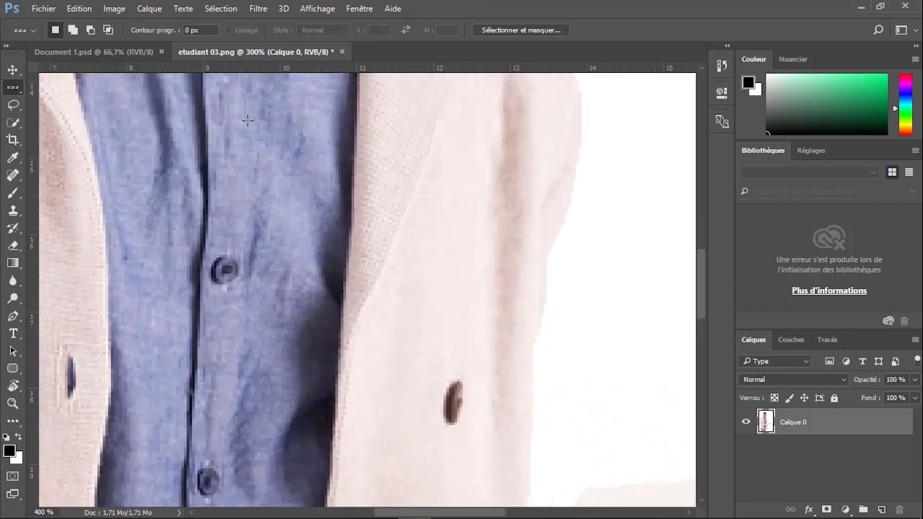
{"action": "scroll", "coordinate": [247, 120], "scroll_direction": "up", "scroll_amount": 10}
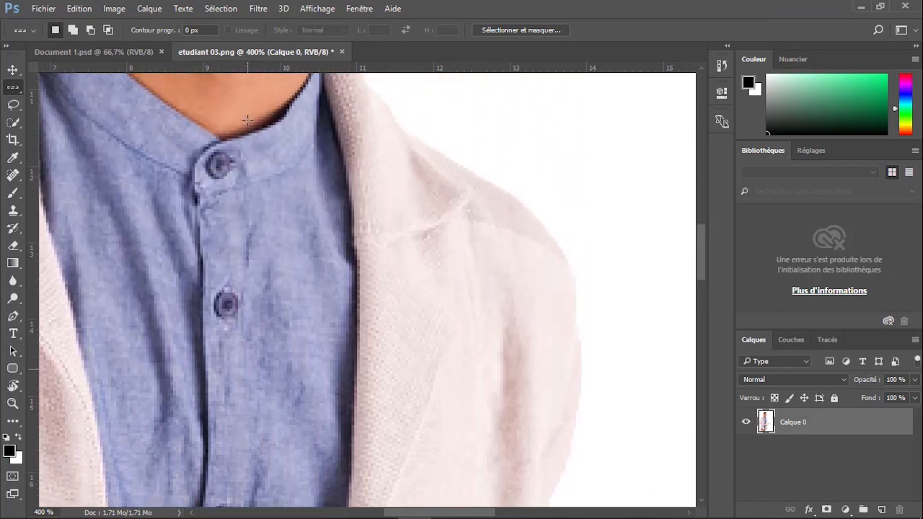
{"action": "scroll", "coordinate": [247, 121], "scroll_direction": "up", "scroll_amount": 10}
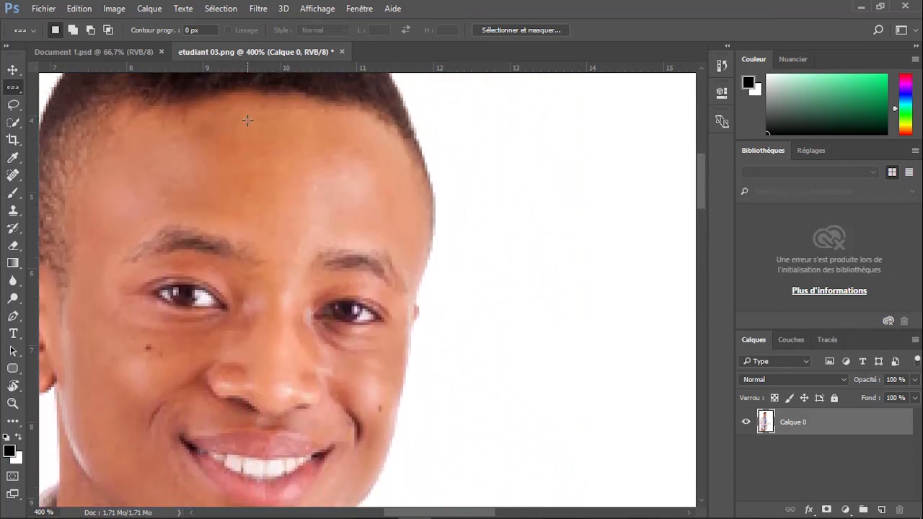
{"action": "scroll", "coordinate": [248, 120], "scroll_direction": "up", "scroll_amount": 10}
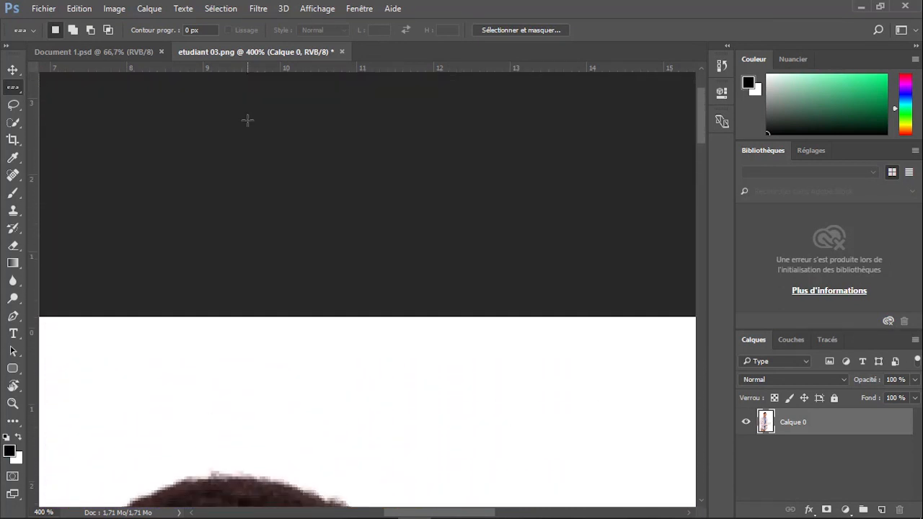
{"action": "scroll", "coordinate": [247, 121], "scroll_direction": "down", "scroll_amount": 10}
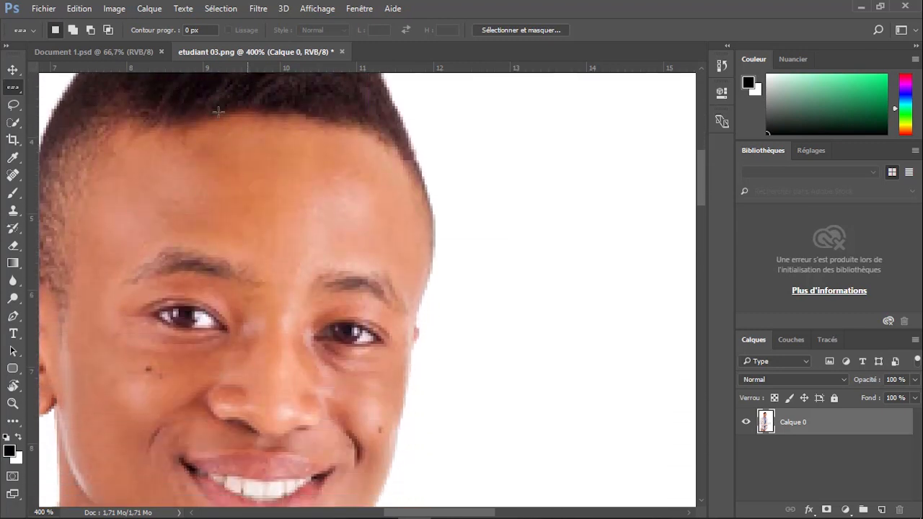
{"action": "scroll", "coordinate": [218, 112], "scroll_direction": "down", "scroll_amount": 10}
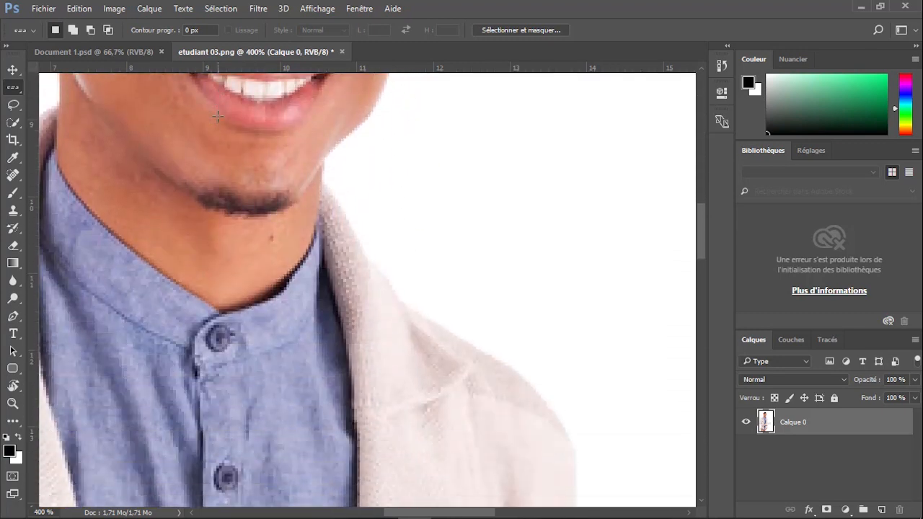
{"action": "scroll", "coordinate": [217, 111], "scroll_direction": "down", "scroll_amount": 4}
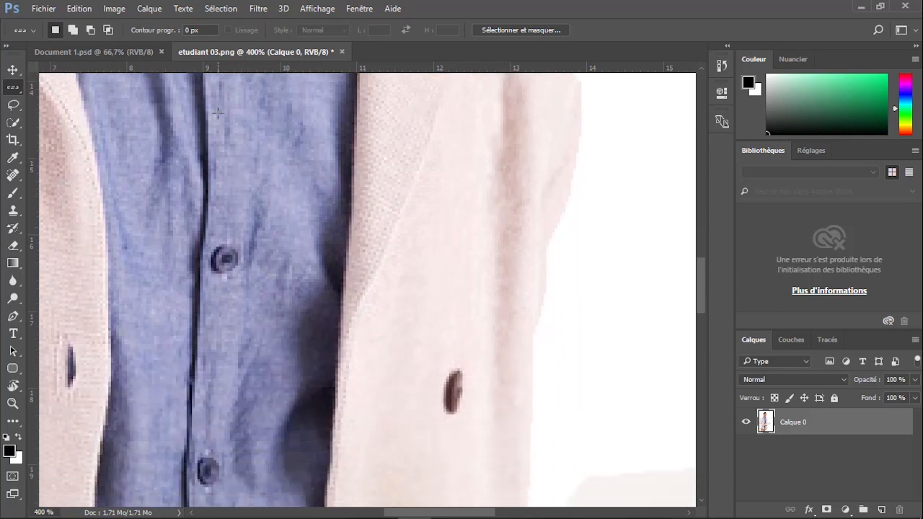
{"action": "scroll", "coordinate": [218, 112], "scroll_direction": "up", "scroll_amount": 10}
{"action": "left_click", "coordinate": [207, 160]}
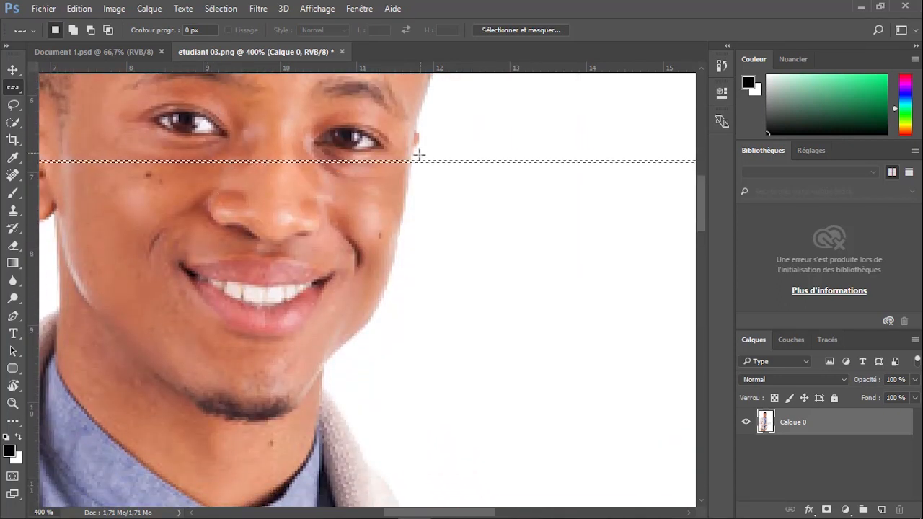
Step: Examine the row selection's one-pixel height at 1200% magnification and return to the whole image at 66.67%
{"action": "key", "text": "ctrl+plus"}
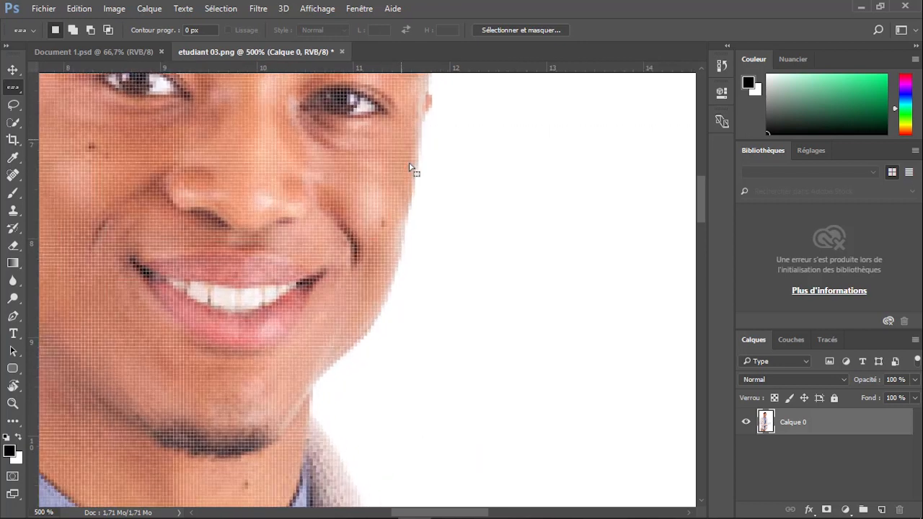
{"action": "key", "text": "ctrl+plus"}
{"action": "key", "text": "ctrl+plus"}
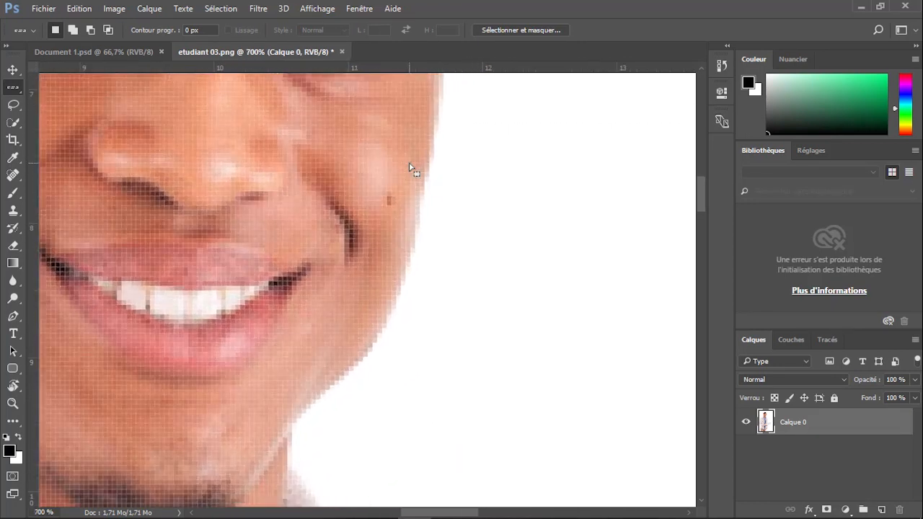
{"action": "scroll", "coordinate": [410, 168], "scroll_direction": "up", "scroll_amount": 5}
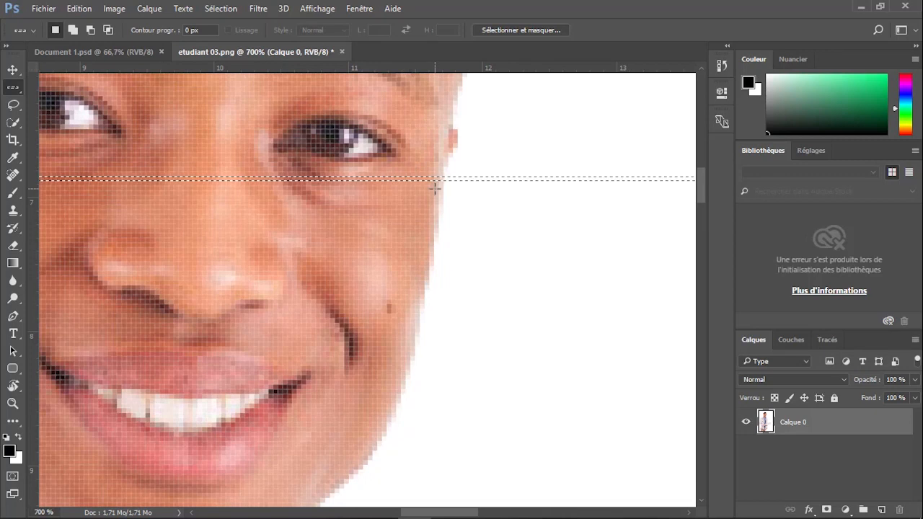
{"action": "key", "text": "ctrl+plus"}
{"action": "key", "text": "ctrl+plus"}
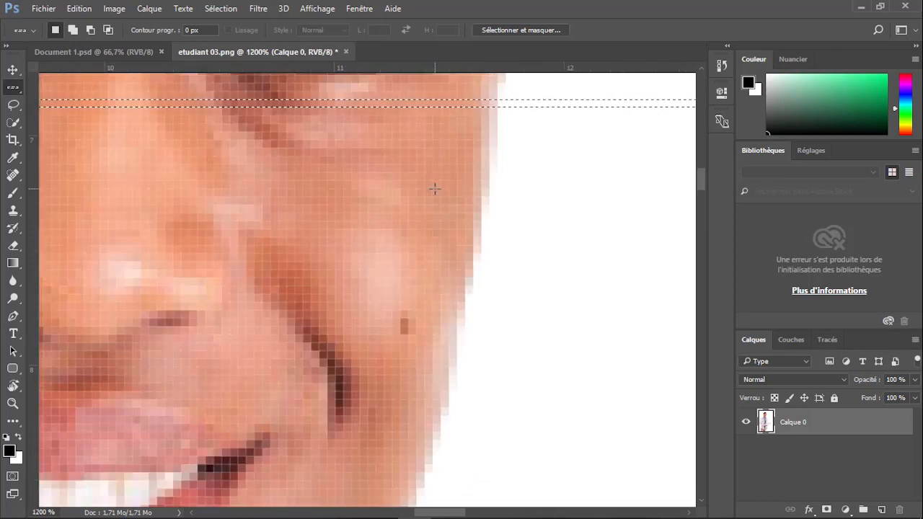
{"action": "scroll", "coordinate": [434, 189], "scroll_direction": "up", "scroll_amount": 4}
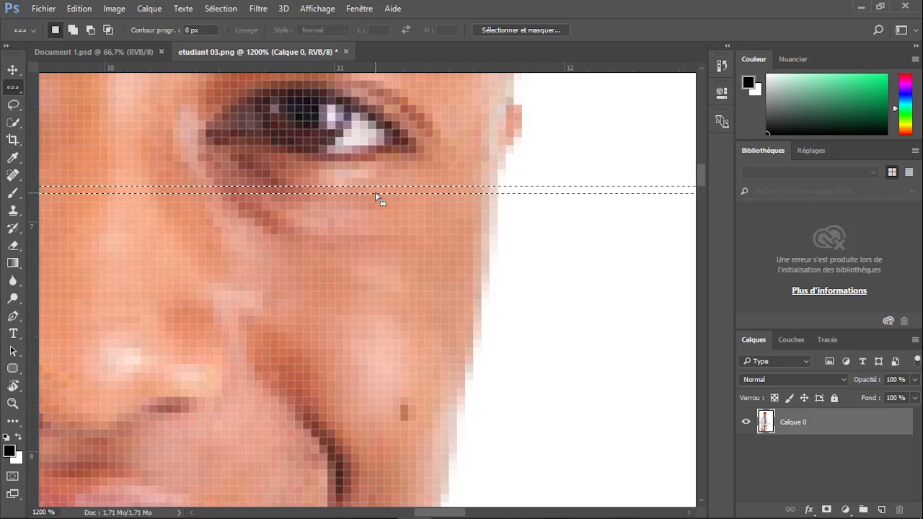
{"action": "key", "text": "ctrl+minus"}
{"action": "key", "text": "ctrl+minus"}
{"action": "key", "text": "ctrl+minus"}
{"action": "key", "text": "ctrl+minus"}
{"action": "key", "text": "ctrl+minus"}
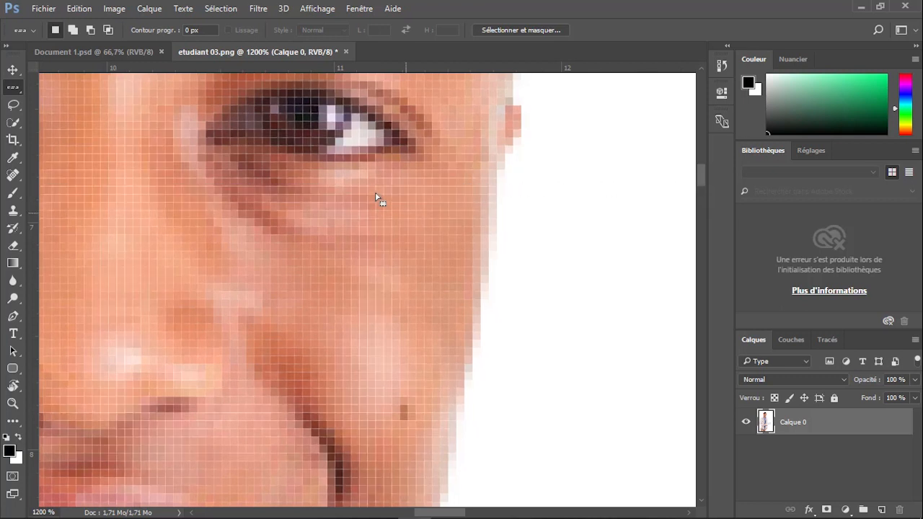
{"action": "key", "text": "ctrl+minus"}
{"action": "key", "text": "ctrl+minus"}
{"action": "key", "text": "ctrl+minus"}
{"action": "key", "text": "ctrl+minus"}
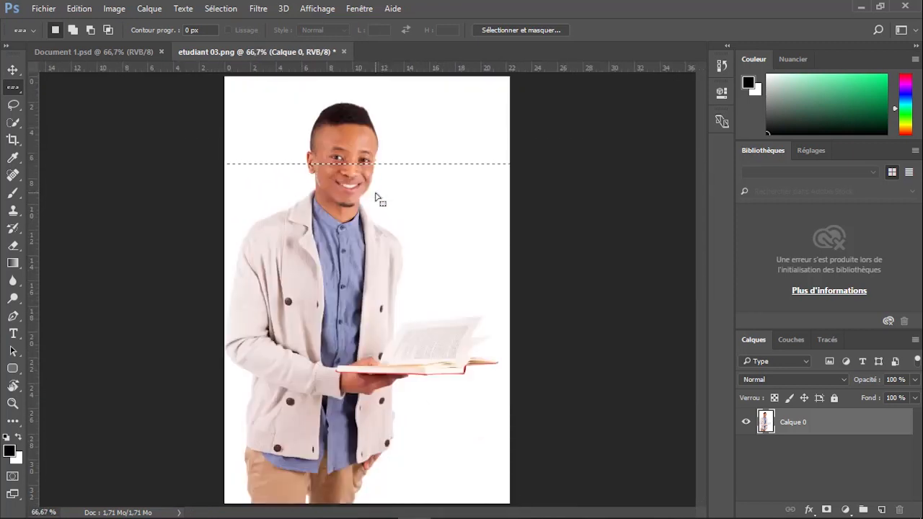
Step: Use the Single Column Marquee tool to replace the row selection with a one-pixel column through the student's face and open jacket edge
{"action": "right_click", "coordinate": [21, 95]}
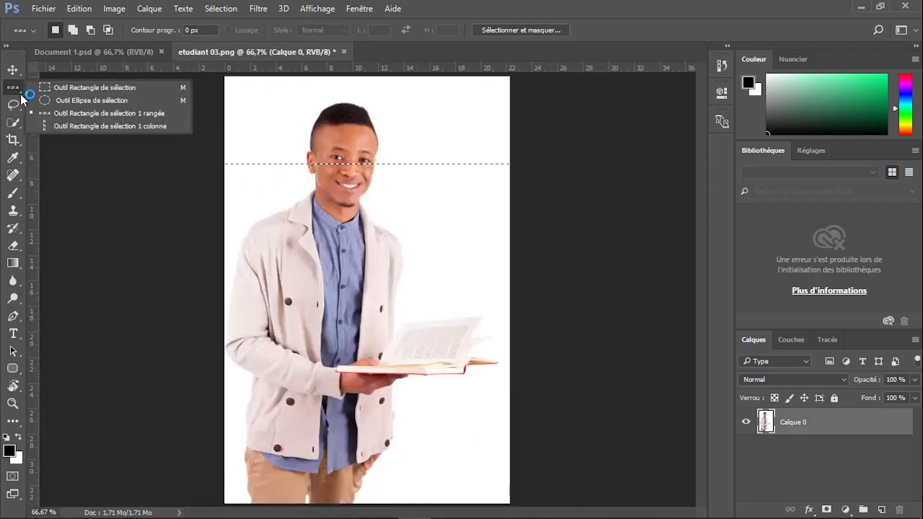
{"action": "left_click", "coordinate": [99, 129]}
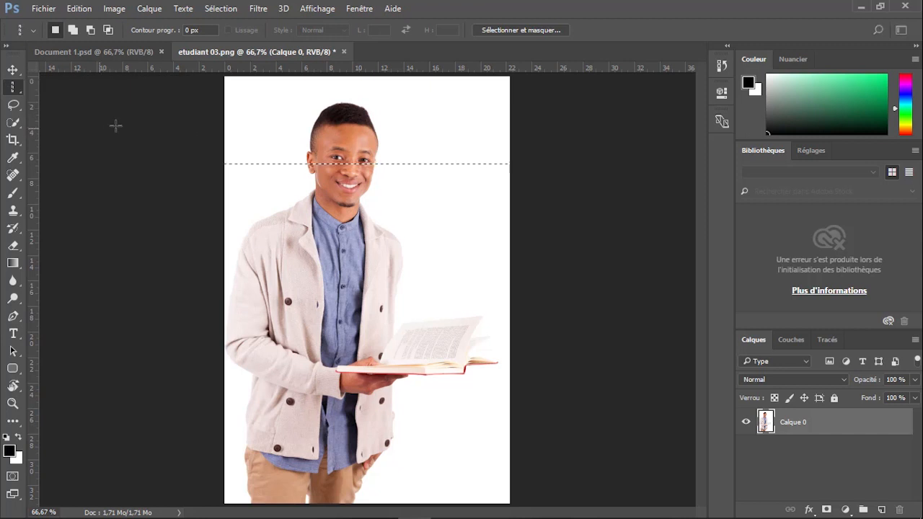
{"action": "left_click", "coordinate": [364, 146]}
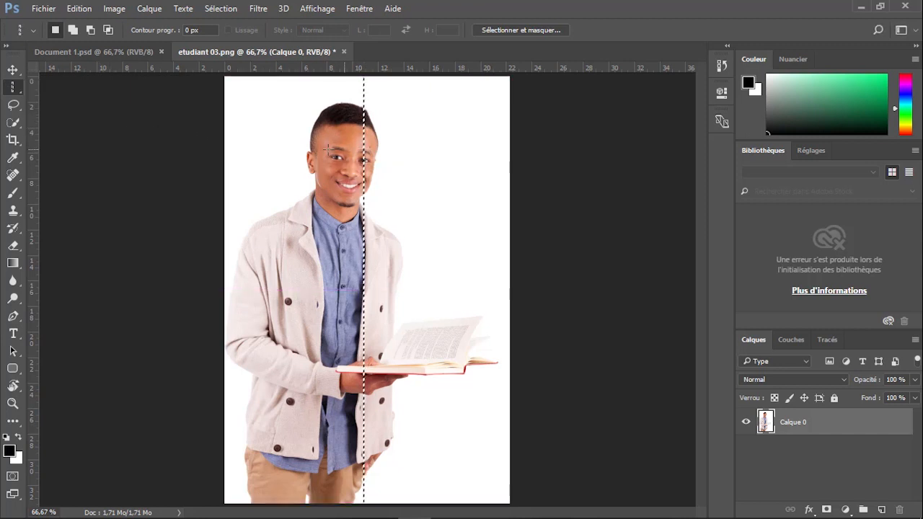